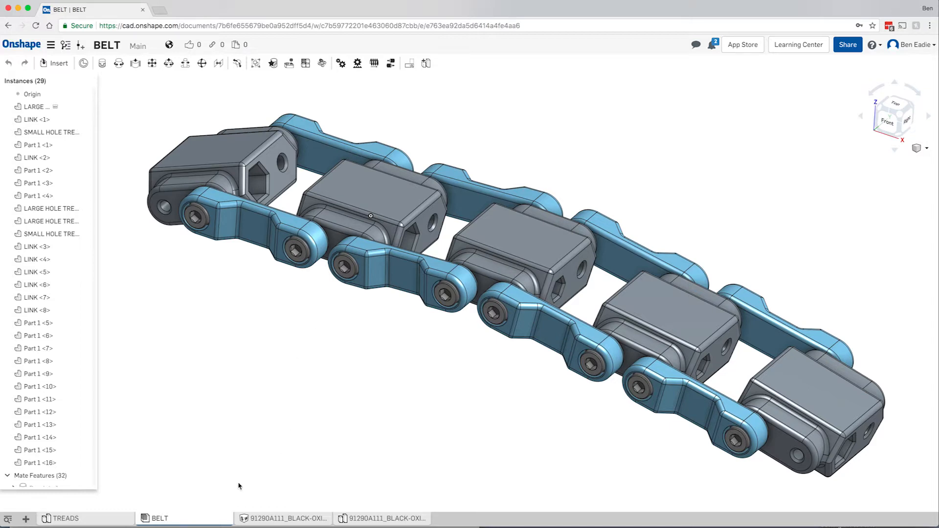
Switch to the TREADS part studio
mouse_move(114, 522)
click(108, 521)
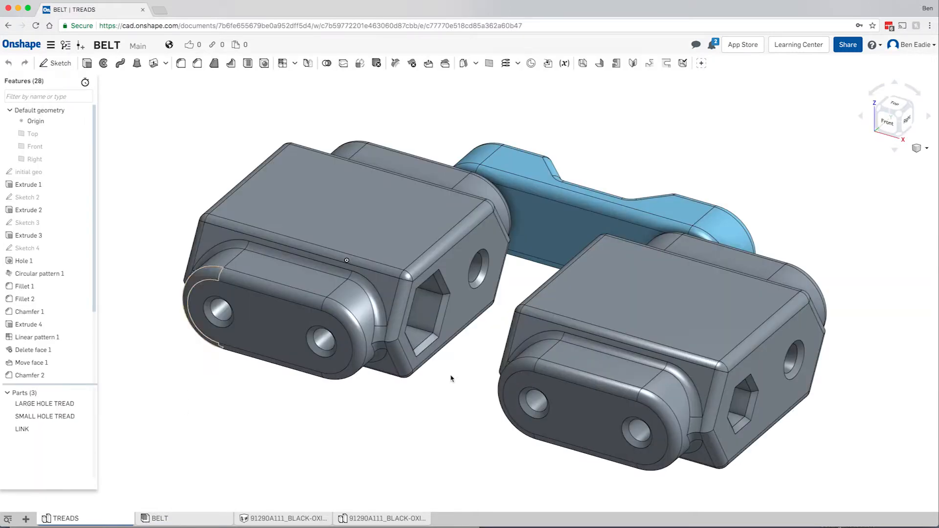
click(347, 262)
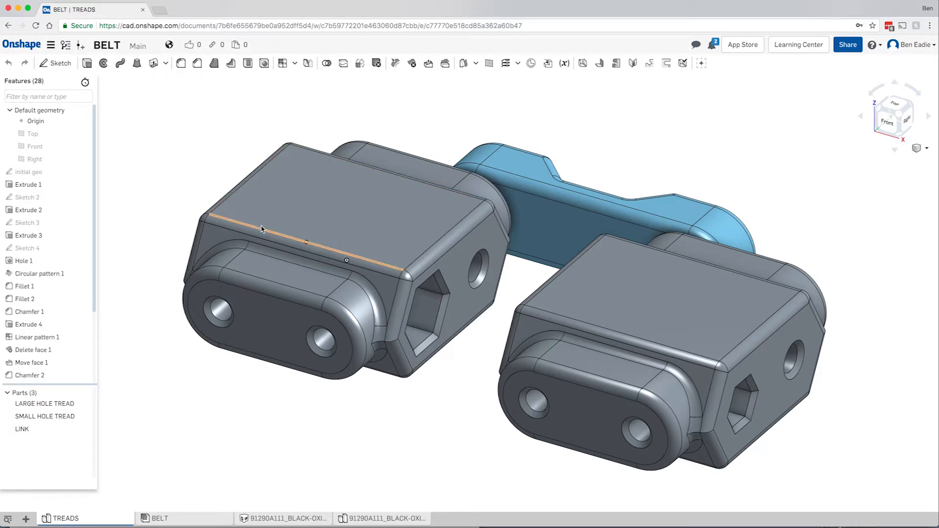
right_drag(261, 225, 268, 221)
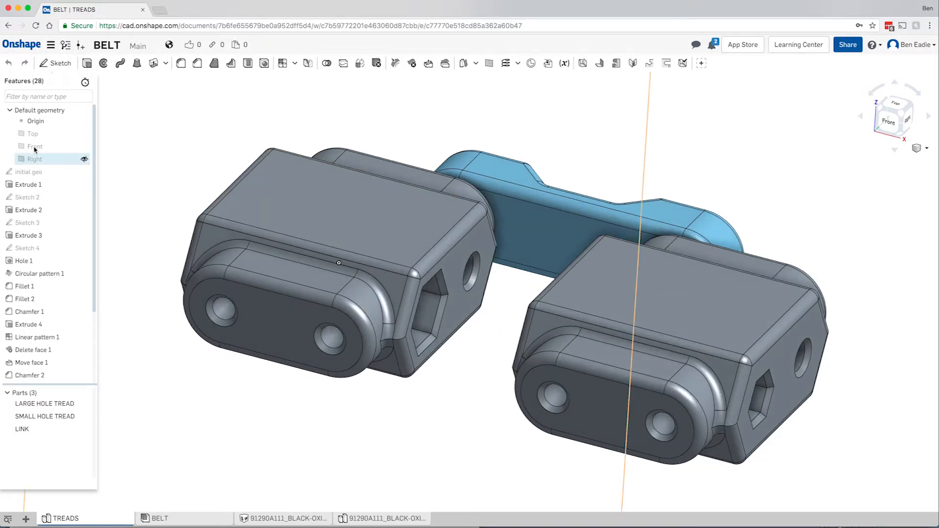
Start a new sketch on the Right plane and show Sketch 2 as reference geometry
click(35, 149)
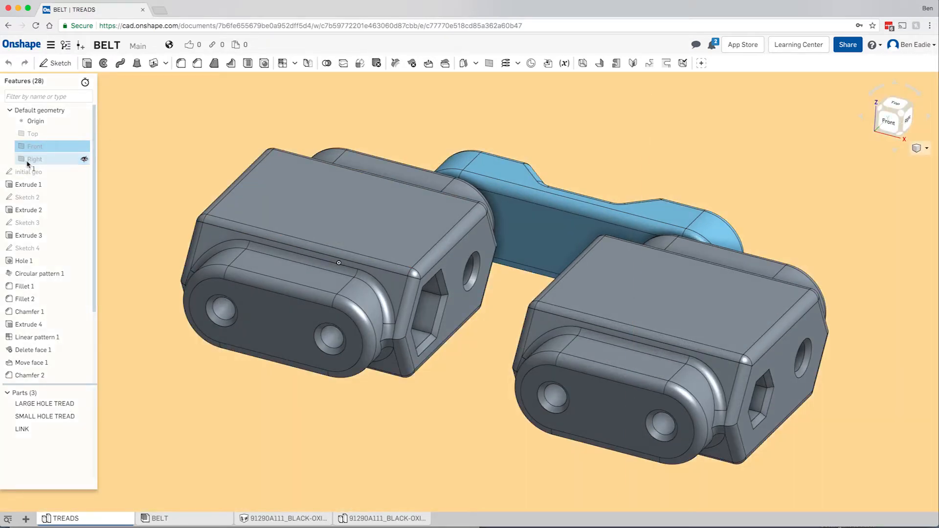
key(Escape)
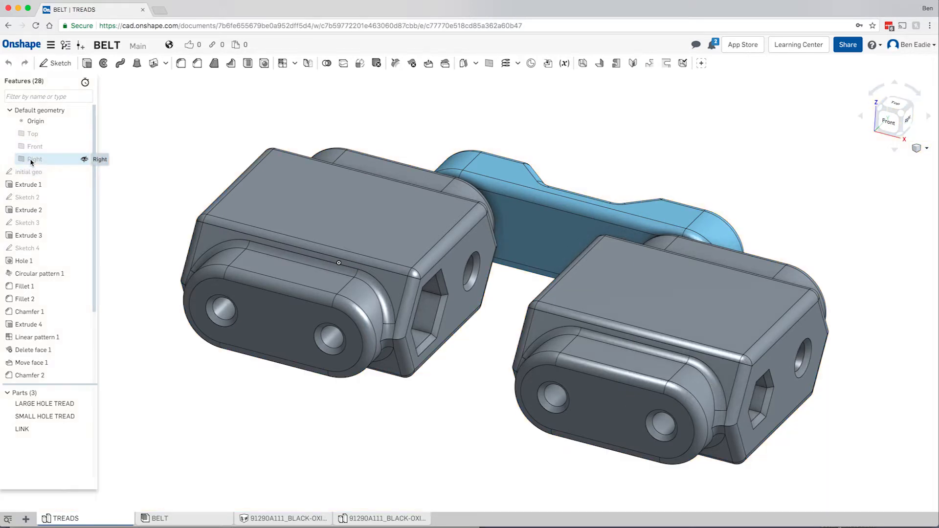
click(32, 160)
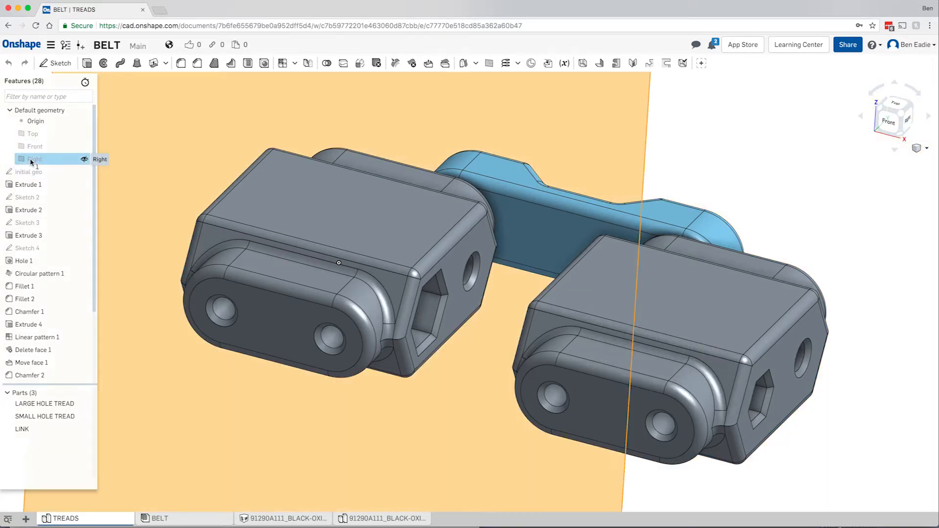
click(60, 64)
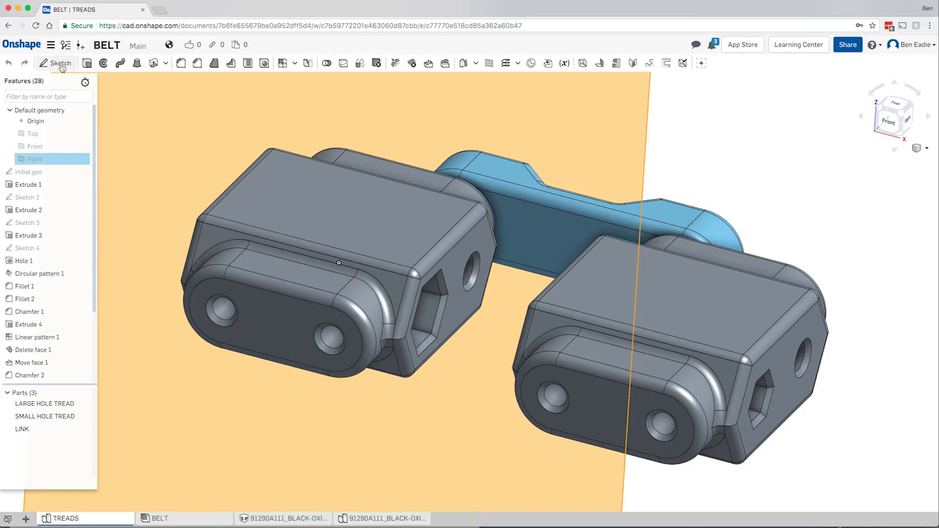
click(346, 276)
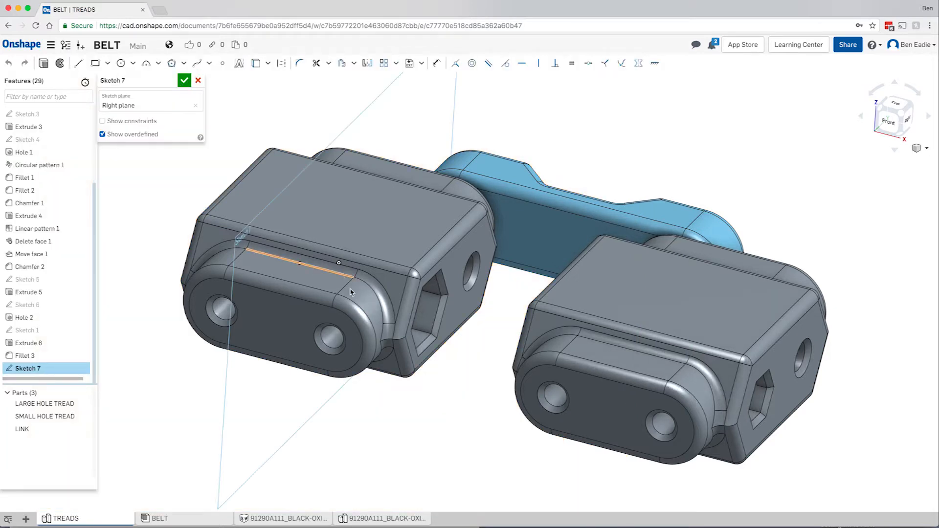
key(n)
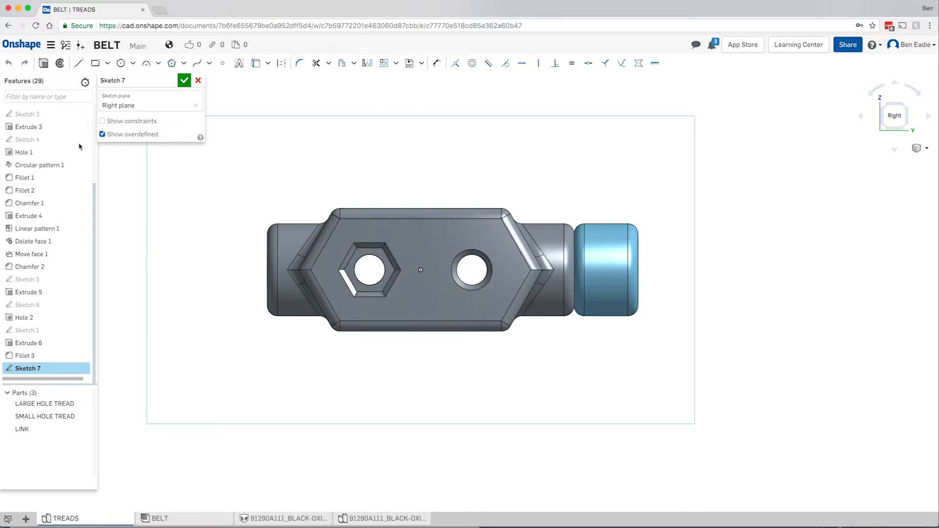
scroll(68, 125, up, 3)
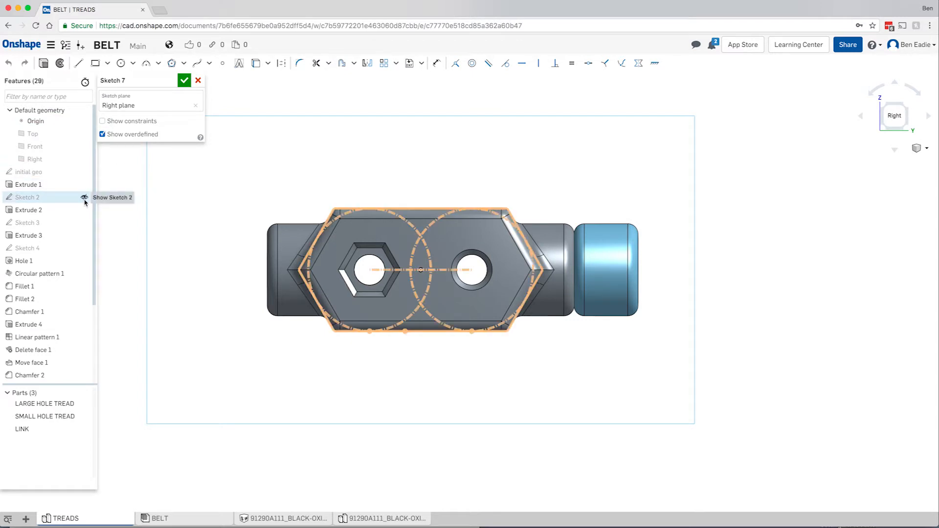
click(84, 198)
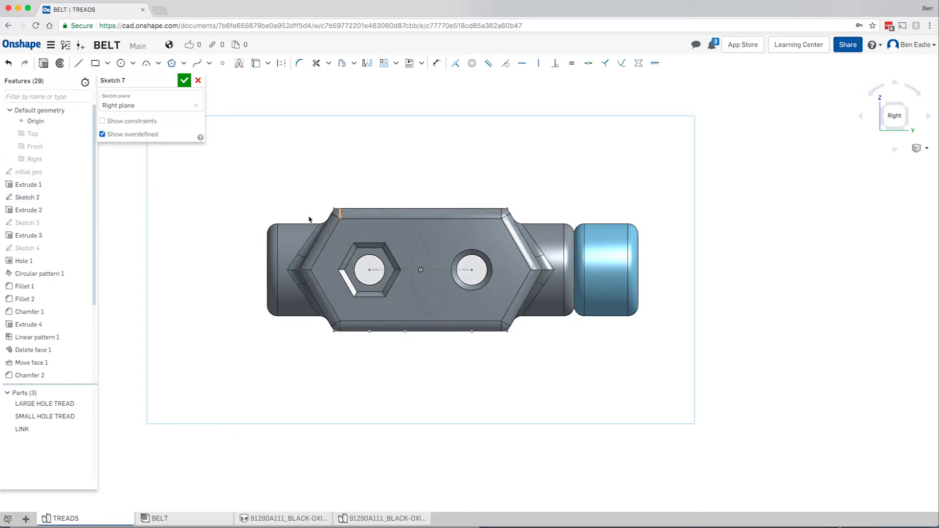
Draw two construction lines from the origin: one about 6 mm up to the tread's top edge, one about 5 mm to the hex hole's centre
click(79, 64)
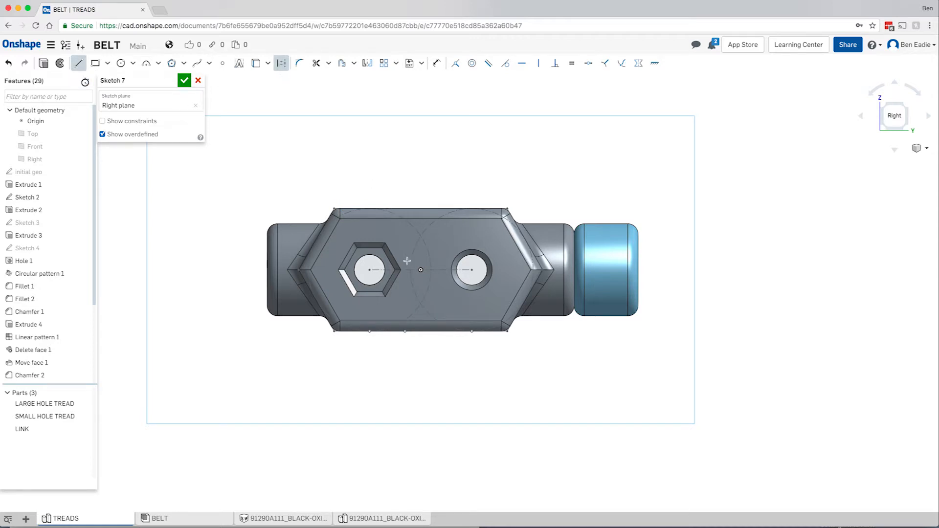
click(420, 270)
click(421, 209)
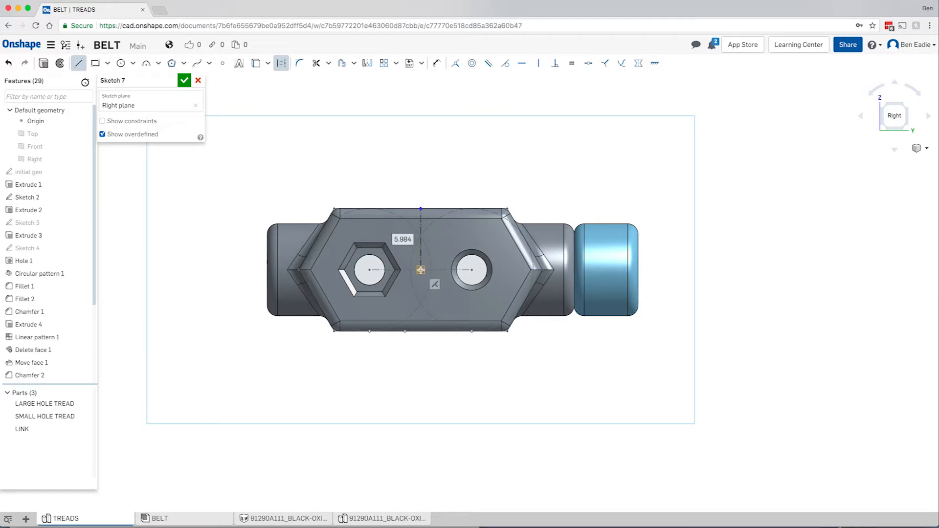
click(420, 270)
click(370, 269)
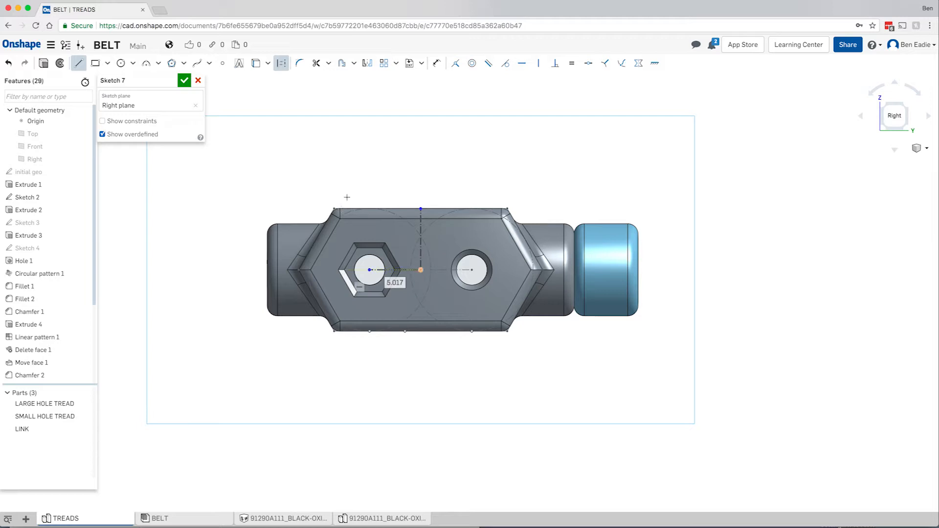
Sketch a slanted line about 3.3 mm long from the vertical construction line past the top edge, plus a horizontal line about 1.9 mm from its upper end
click(79, 63)
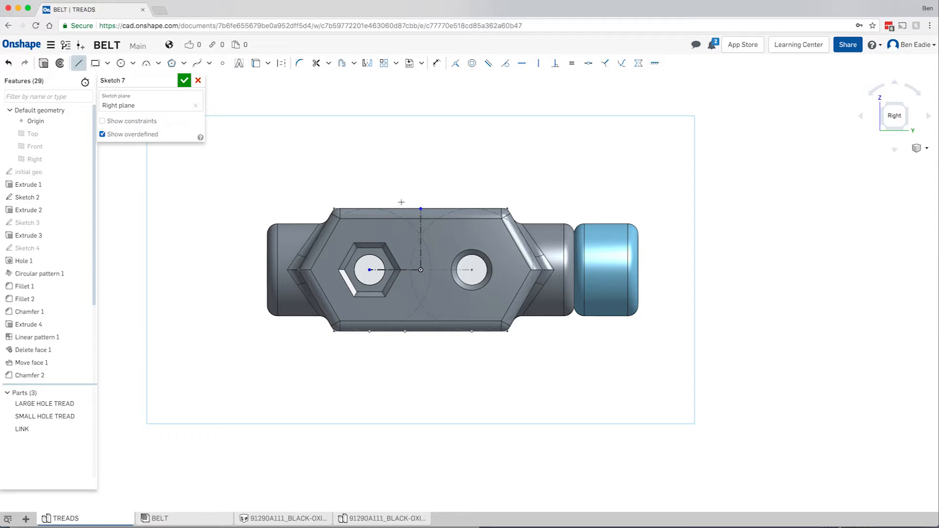
click(419, 230)
key(Escape)
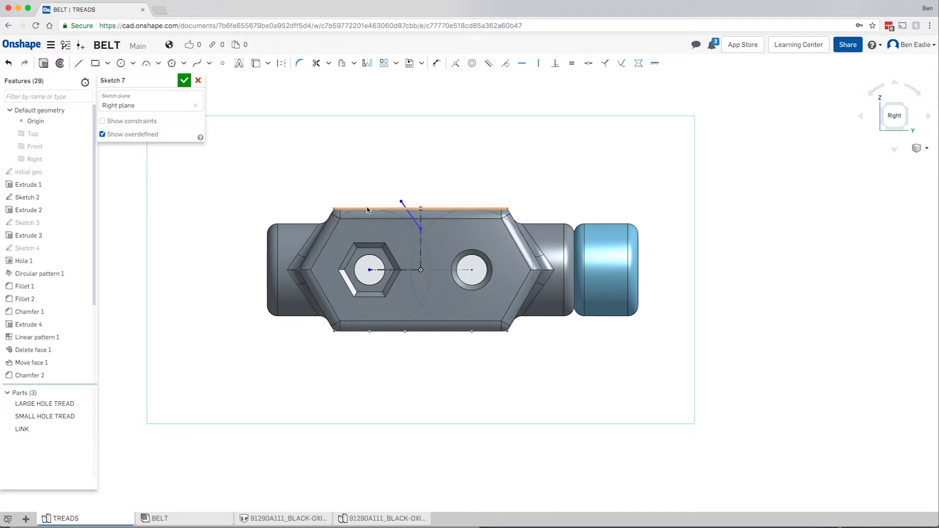
click(80, 63)
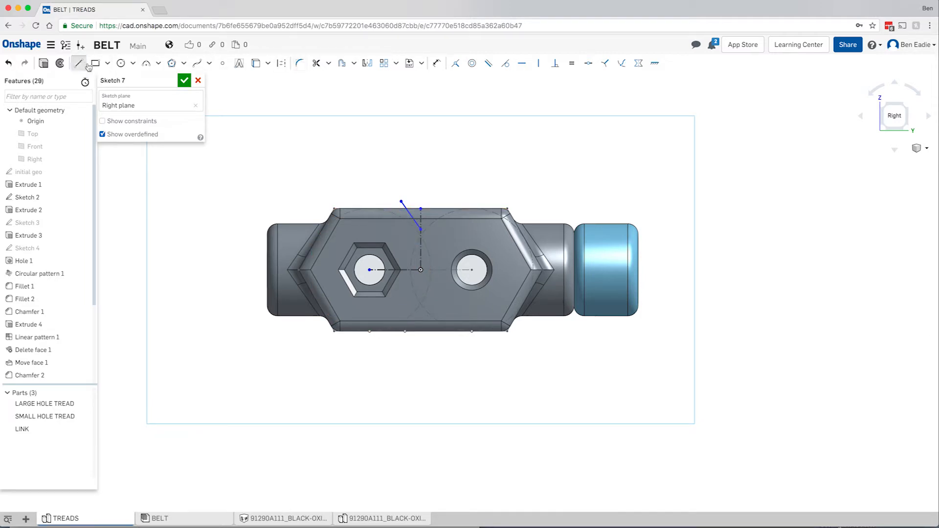
click(401, 201)
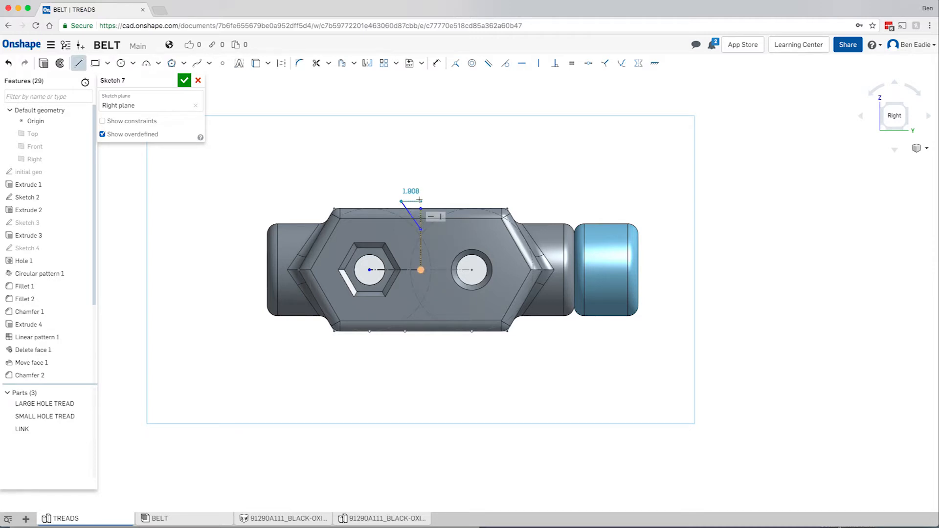
click(420, 201)
key(Escape)
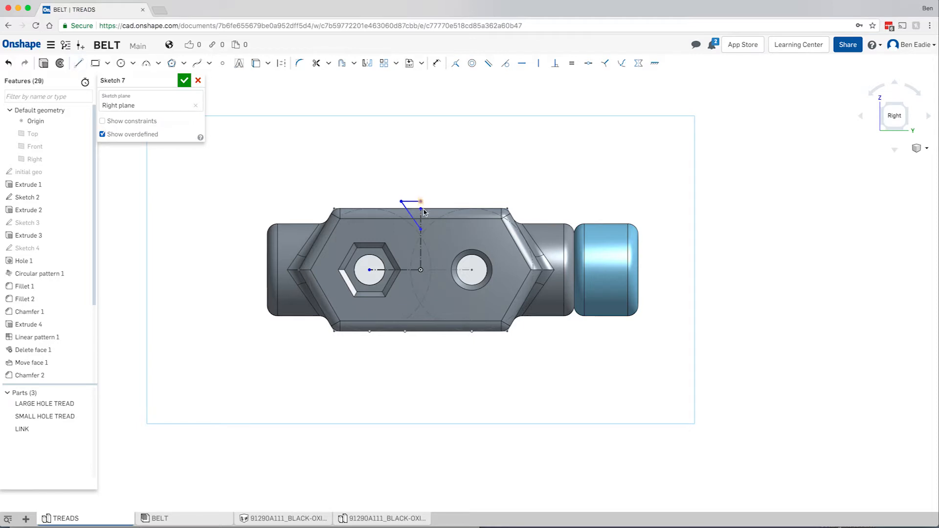
Measure the angle between the vertical construction line and the tread's slanted upper side edge
scroll(424, 211, down, 3)
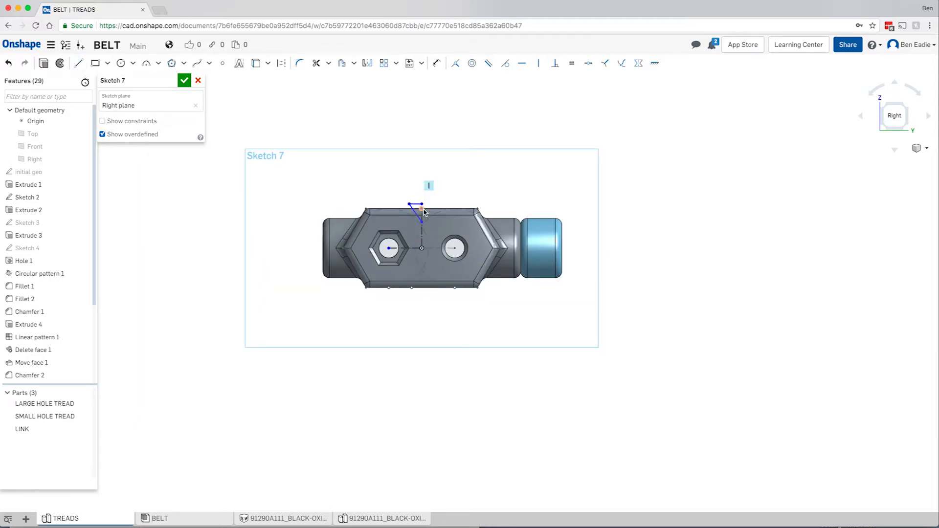
scroll(424, 211, down, 1)
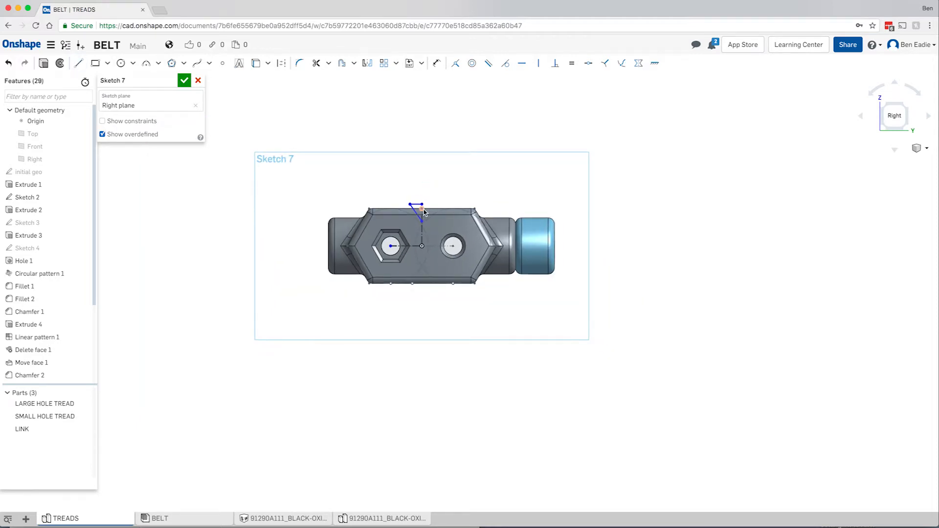
scroll(424, 212, up, 5)
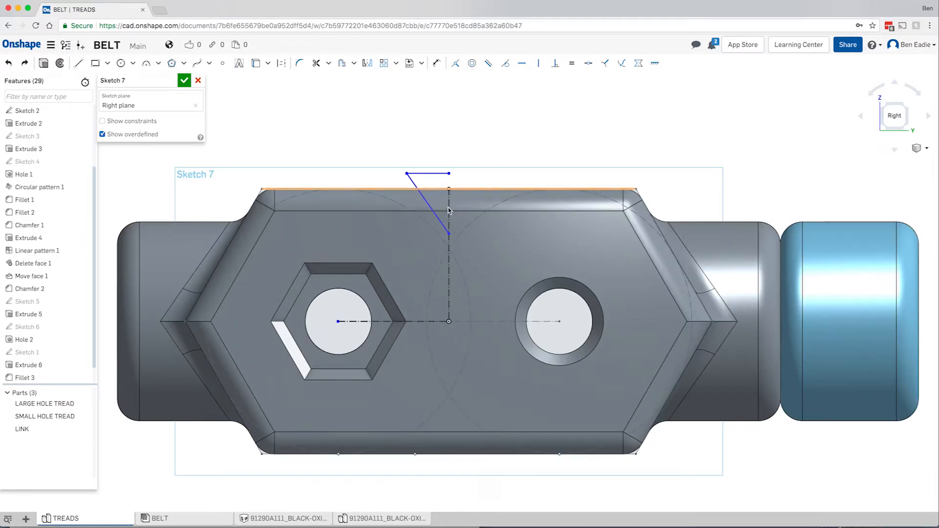
click(412, 181)
key(space)
click(449, 204)
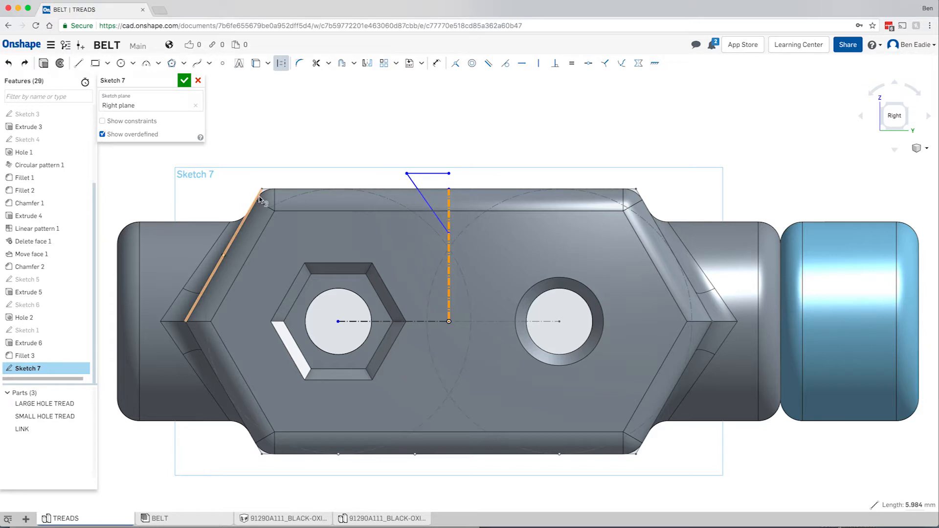
click(261, 200)
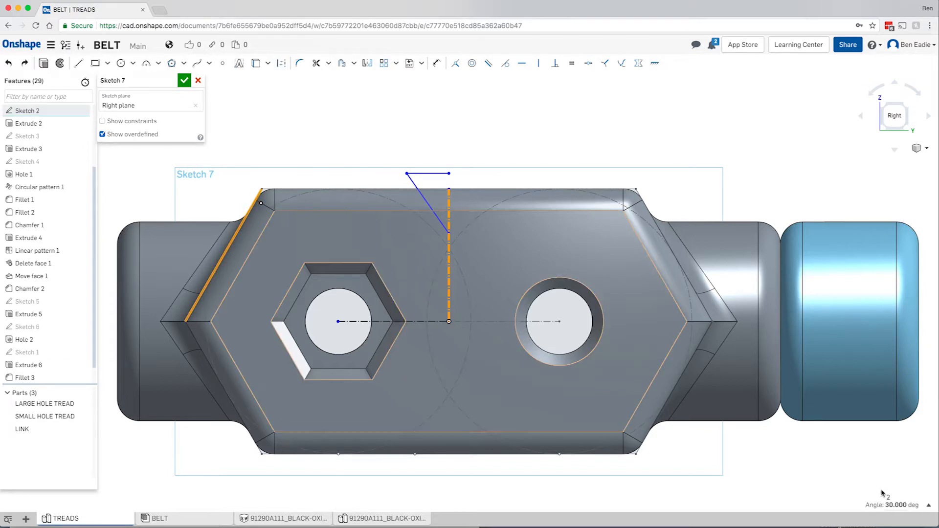
Dimension the angle between the sketched slanted line and the vertical construction line as 30 degrees
click(437, 64)
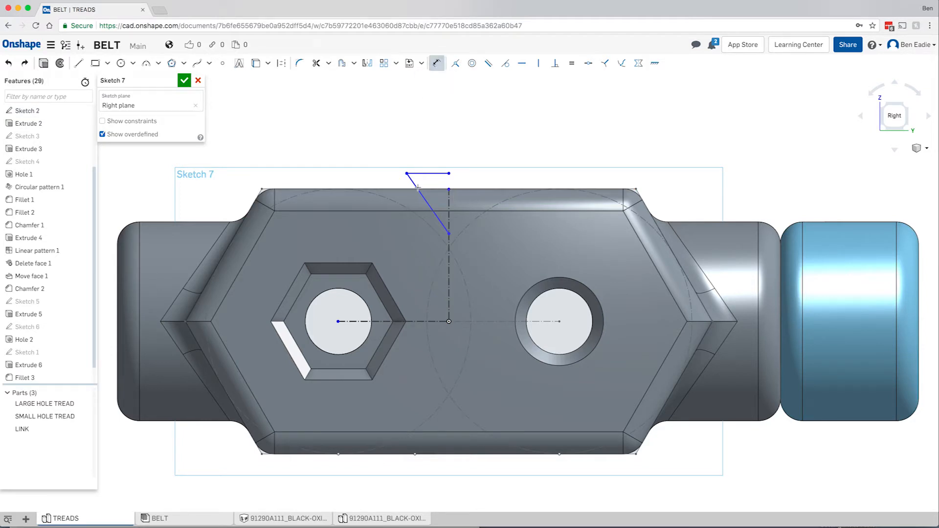
click(436, 199)
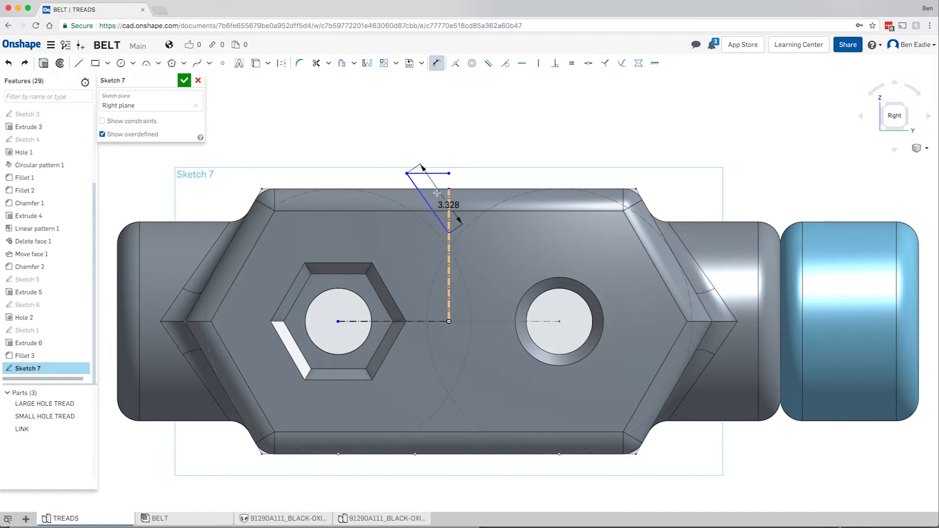
click(440, 193)
text(30)
key(Return)
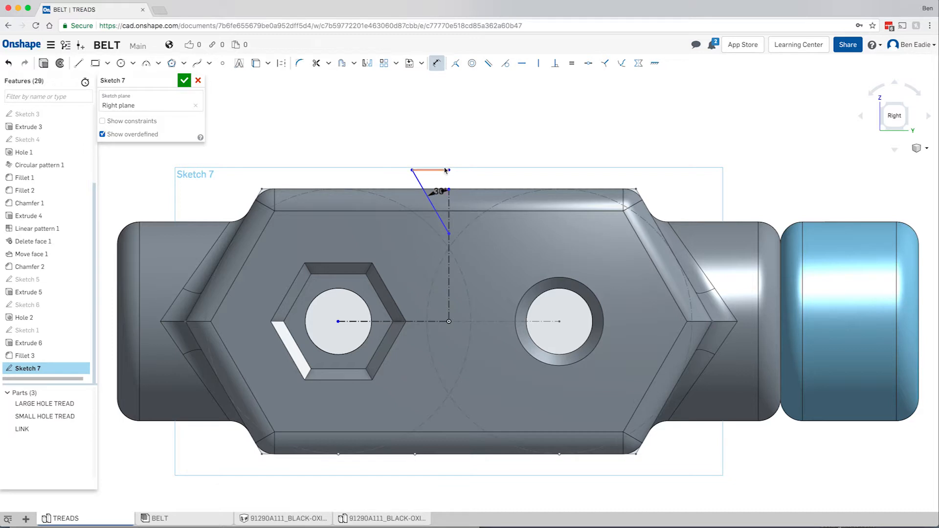
key(Escape)
Make the slanted line's upper endpoint coincident with the tread's top edge, and move the angle dimension's label lower
click(412, 171)
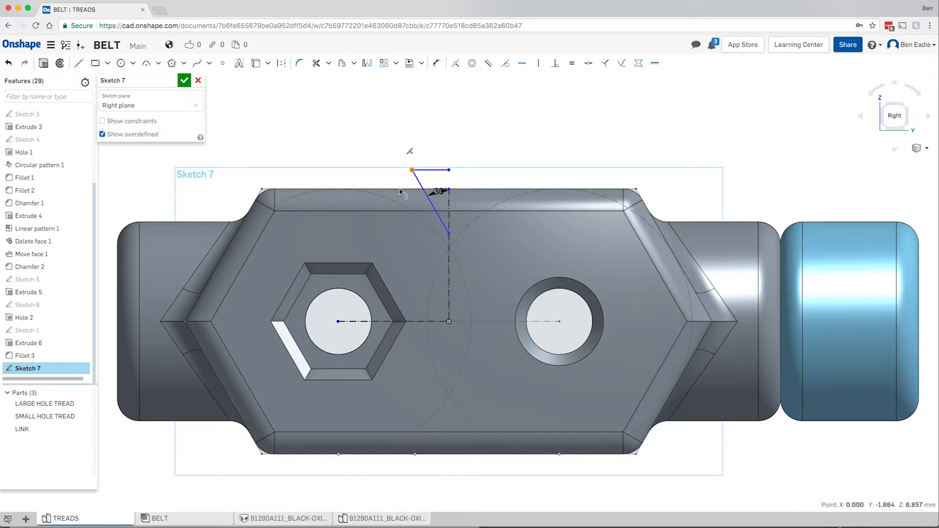
click(401, 190)
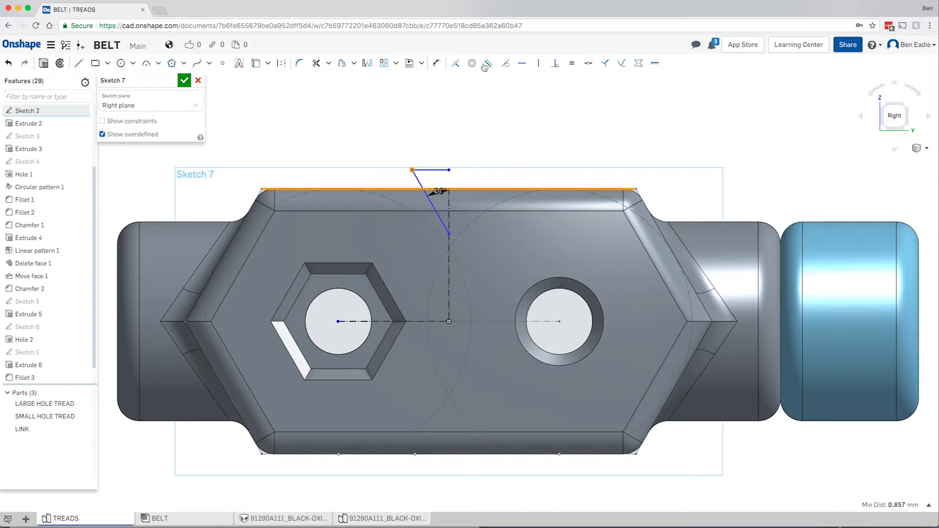
click(458, 65)
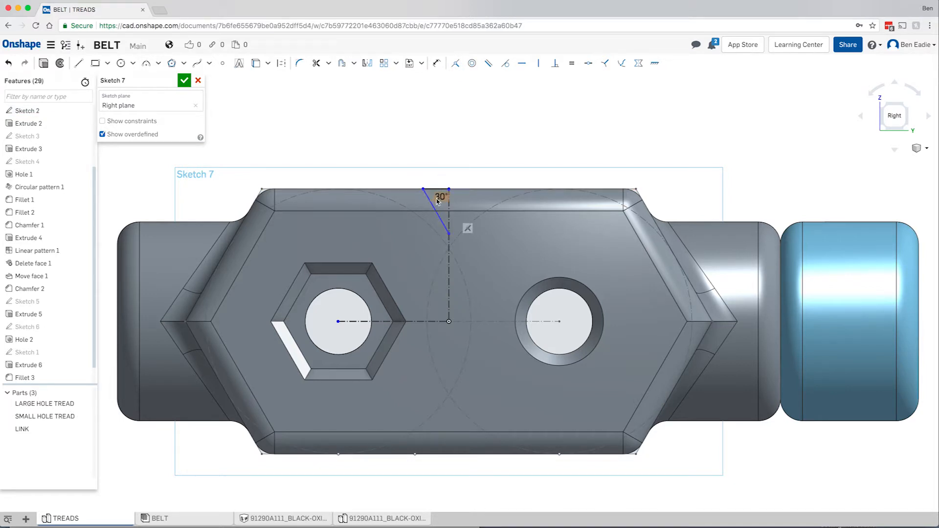
drag(436, 197, 439, 213)
Dimension the notch depth from the tread's top edge to the slanted line's lower endpoint as 2 mm
key(q)
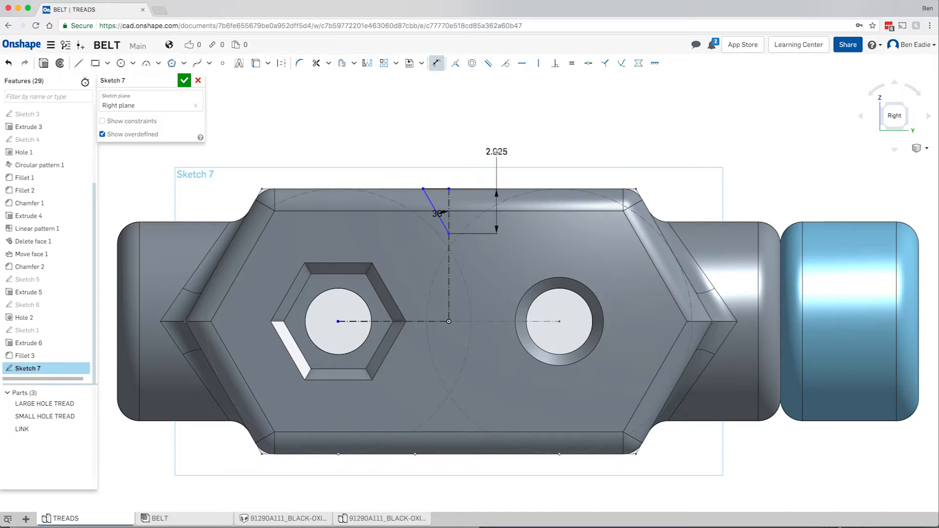
click(497, 152)
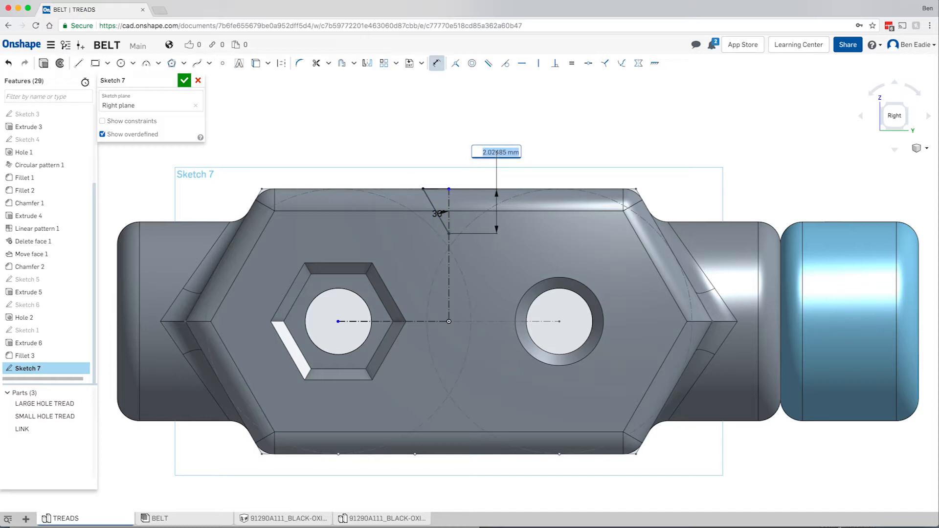
text(2 mm)
key(Return)
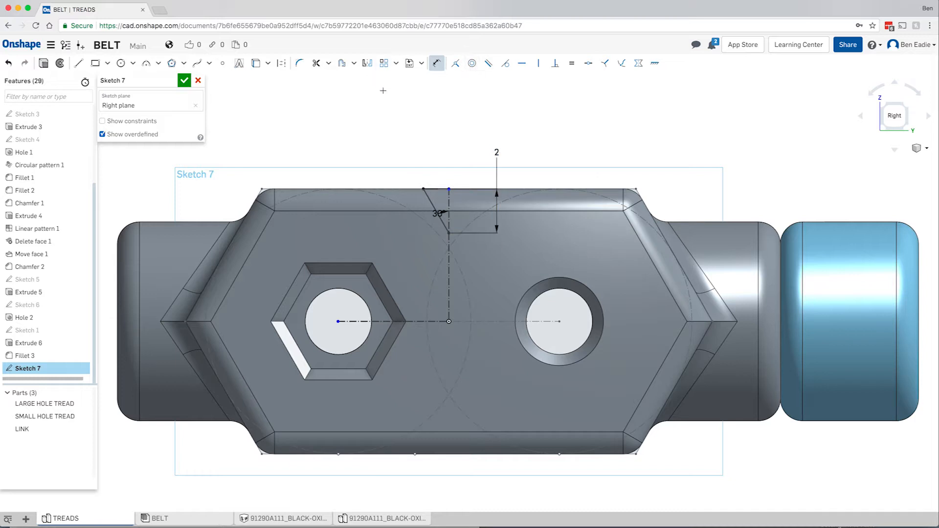
Mirror the notch's slanted line and its top line about the vertical construction line
click(367, 64)
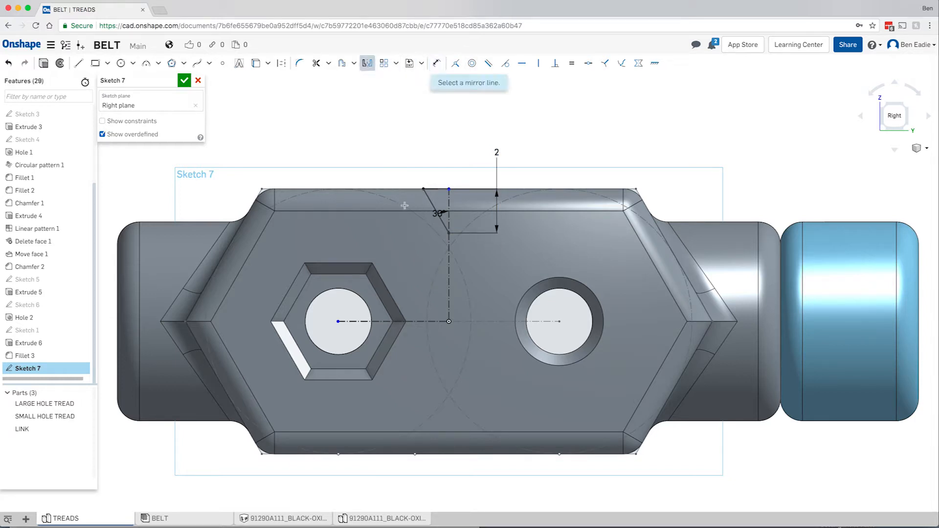
click(449, 202)
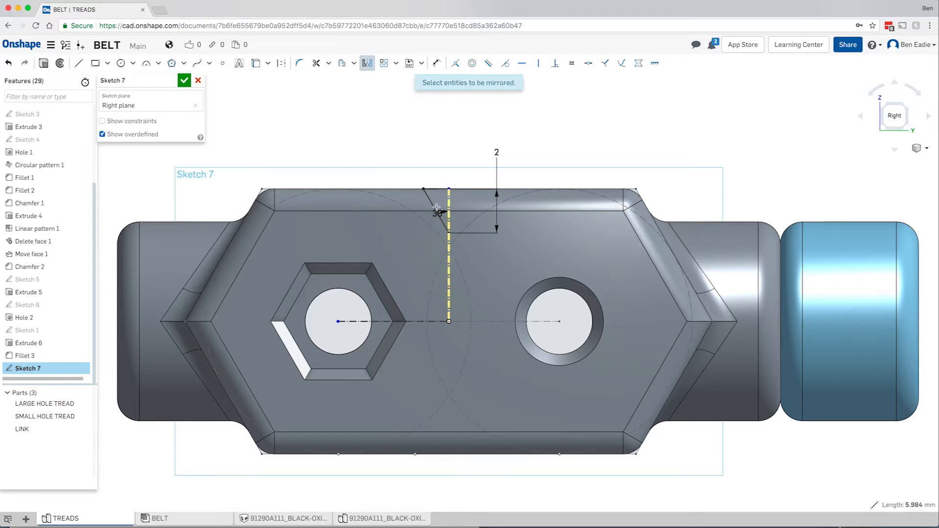
click(433, 206)
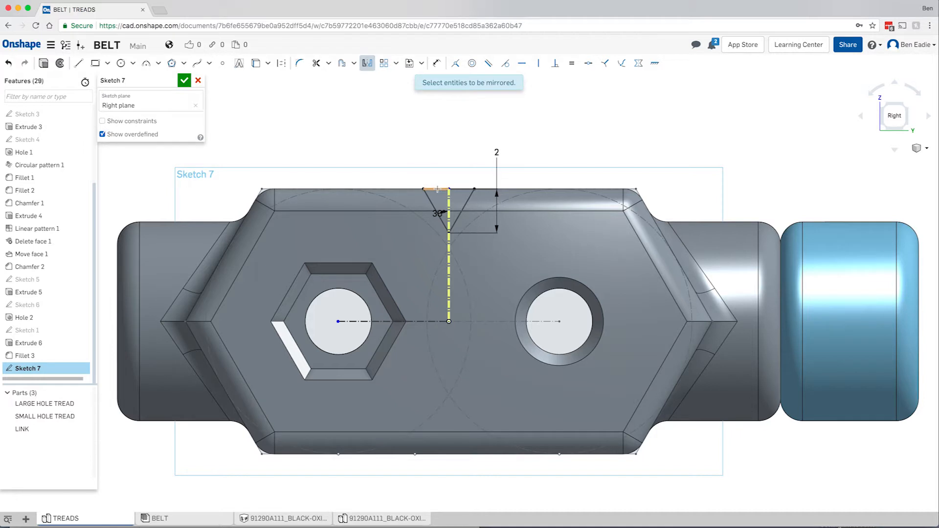
click(437, 188)
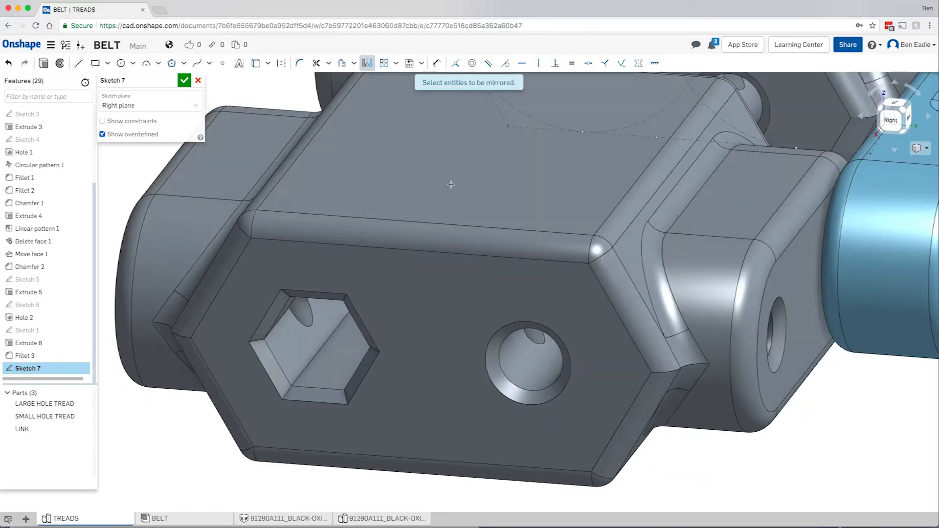
Mirror the V-notch triangle about the horizontal construction line to the tread's bottom edge
key(f)
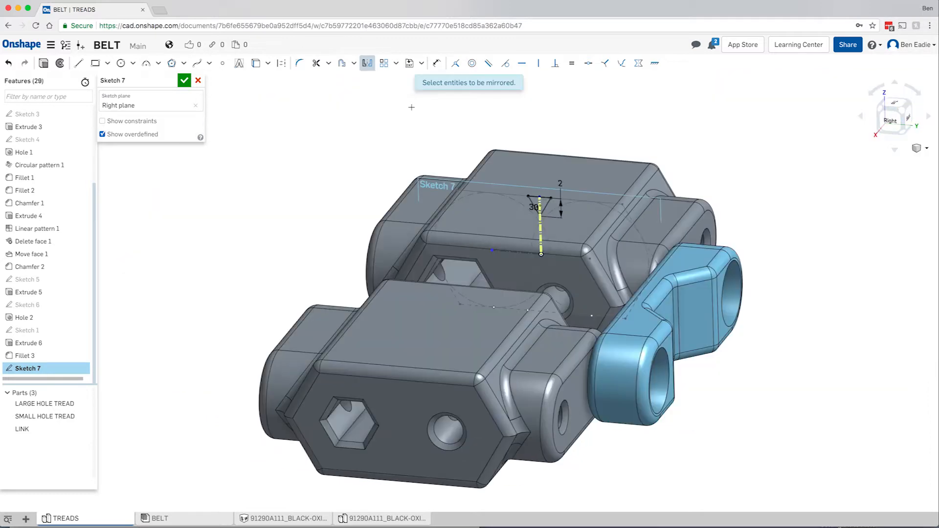
click(368, 64)
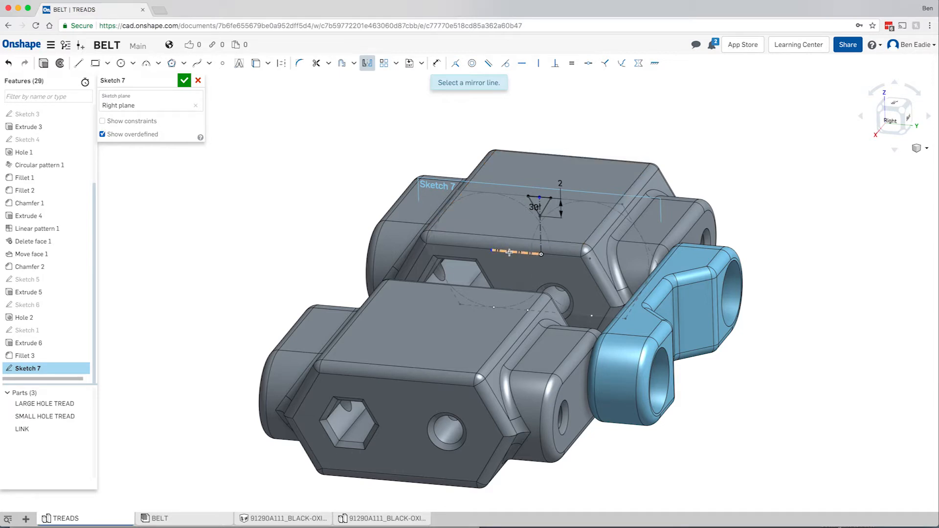
click(512, 248)
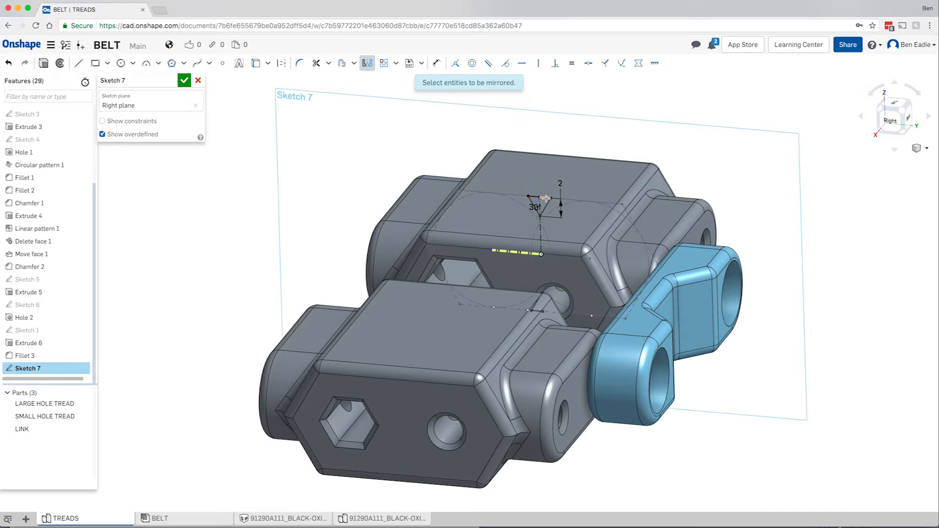
click(546, 210)
right_drag(606, 255, 676, 233)
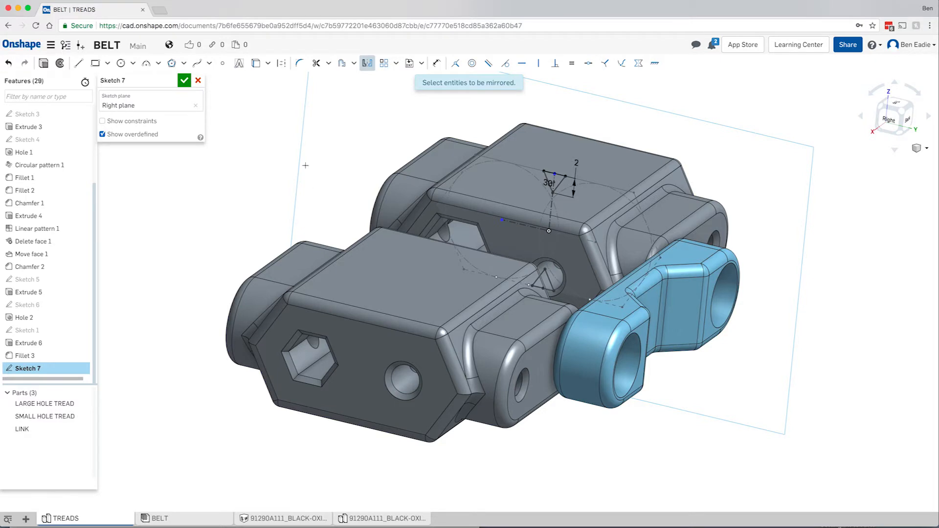
Extrude the notch sketch as a symmetric 25 mm Remove cut through the LARGE HOLE TREAD part
click(46, 66)
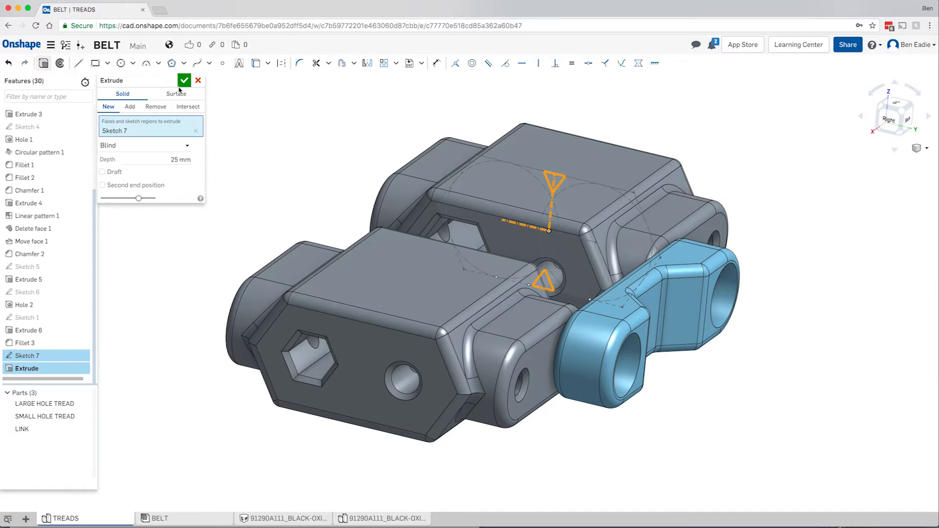
click(155, 107)
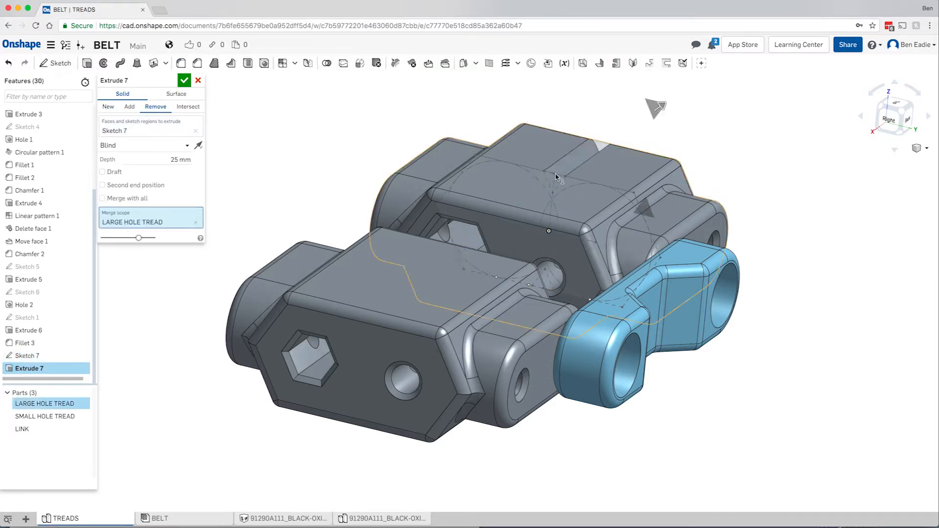
click(167, 143)
click(142, 174)
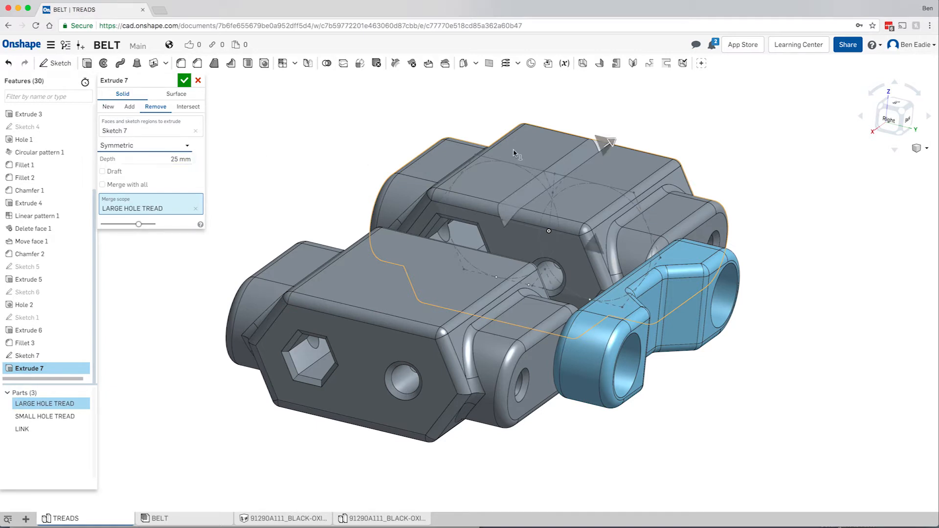
click(184, 83)
Reorder Sketch 7 in the feature history so it sits directly after Extrude 4, ahead of Linear pattern 1
right_drag(486, 163, 538, 227)
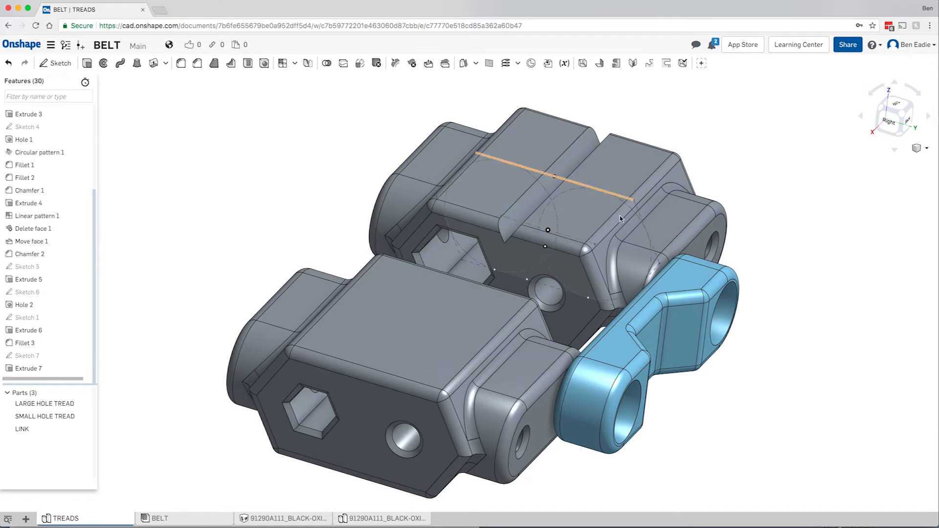
mouse_move(549, 115)
right_down()
mouse_move(559, 200)
mouse_move(580, 207)
mouse_move(273, 286)
right_up()
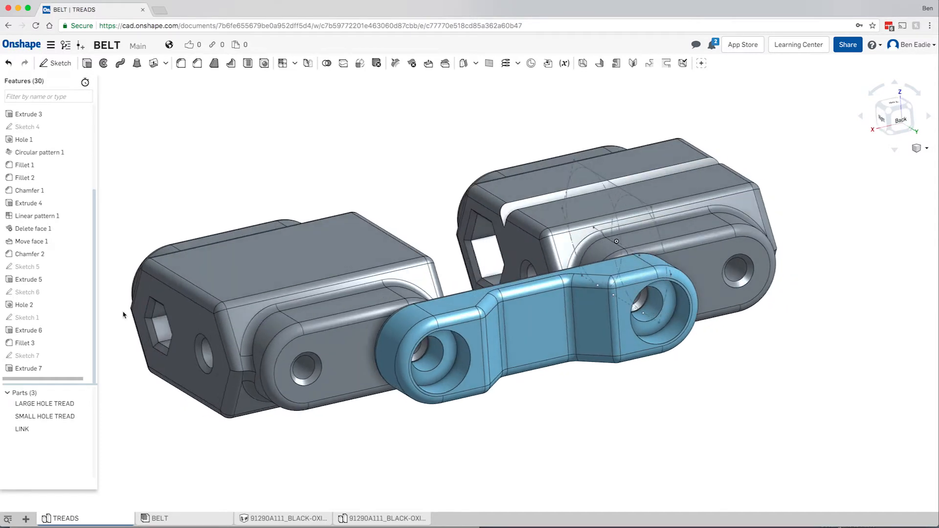
click(277, 272)
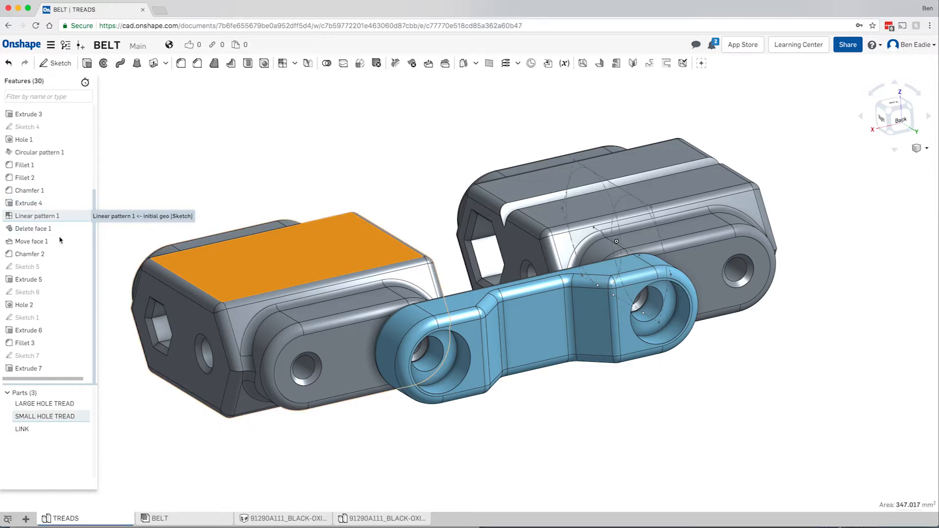
click(27, 346)
click(28, 359)
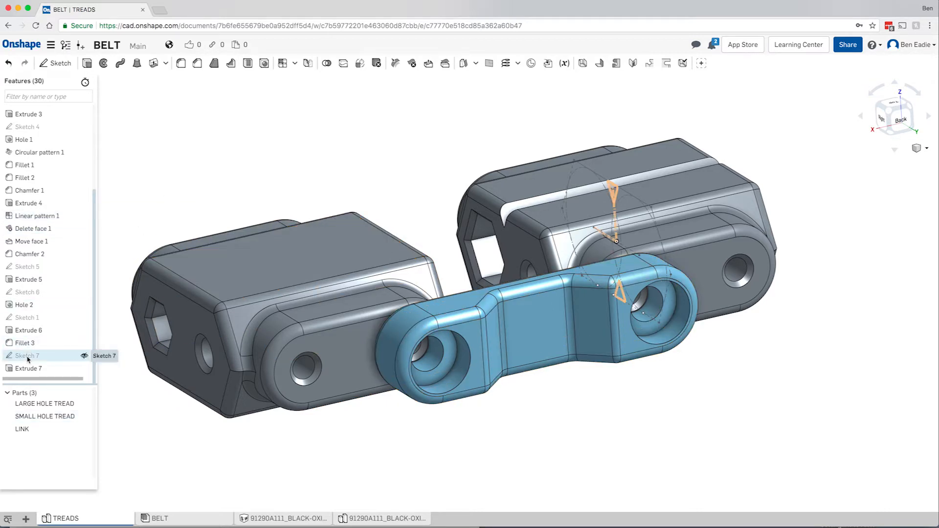
drag(28, 355, 44, 223)
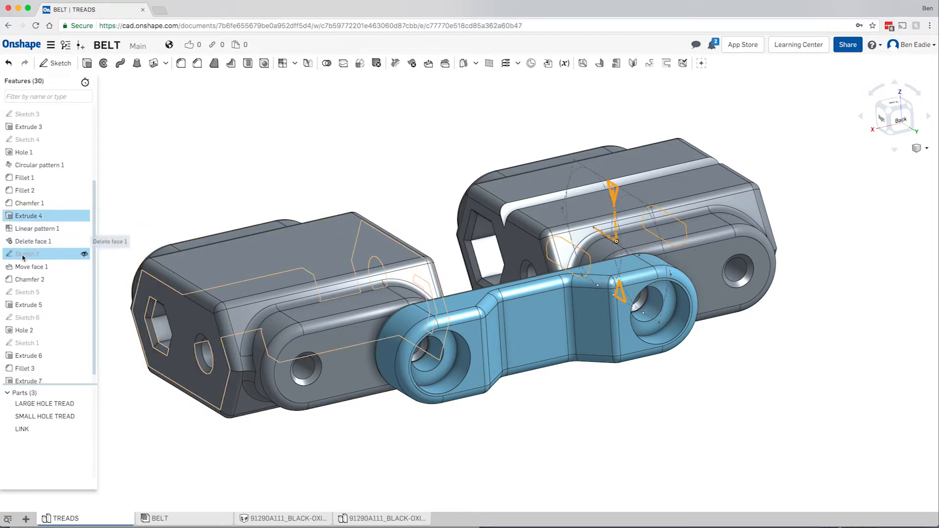
click(130, 203)
drag(30, 259, 38, 229)
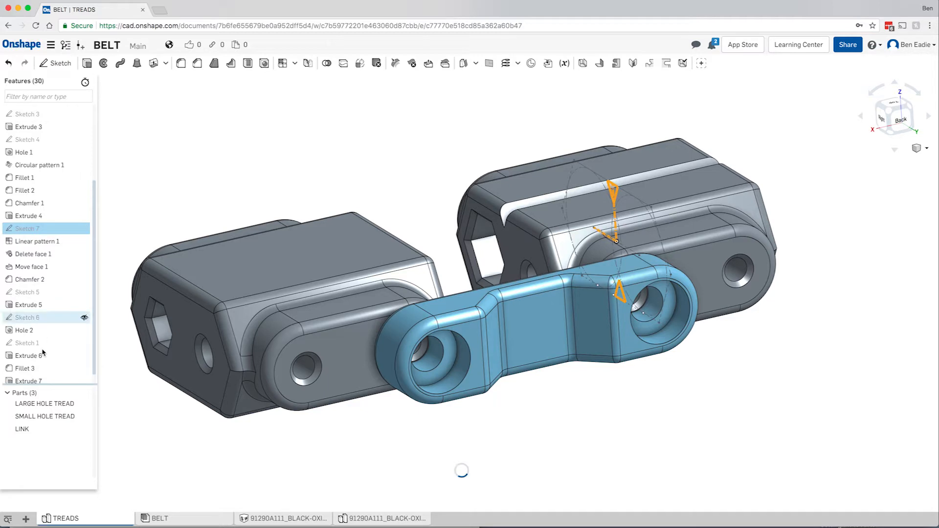
click(119, 253)
Move Extrude 7 directly after Sketch 7 in the feature history, ahead of Linear pattern 1
scroll(42, 337, down, 1)
mouse_move(22, 377)
mouse_down()
mouse_move(79, 371)
mouse_move(29, 369)
mouse_move(27, 337)
mouse_up()
drag(25, 239, 25, 233)
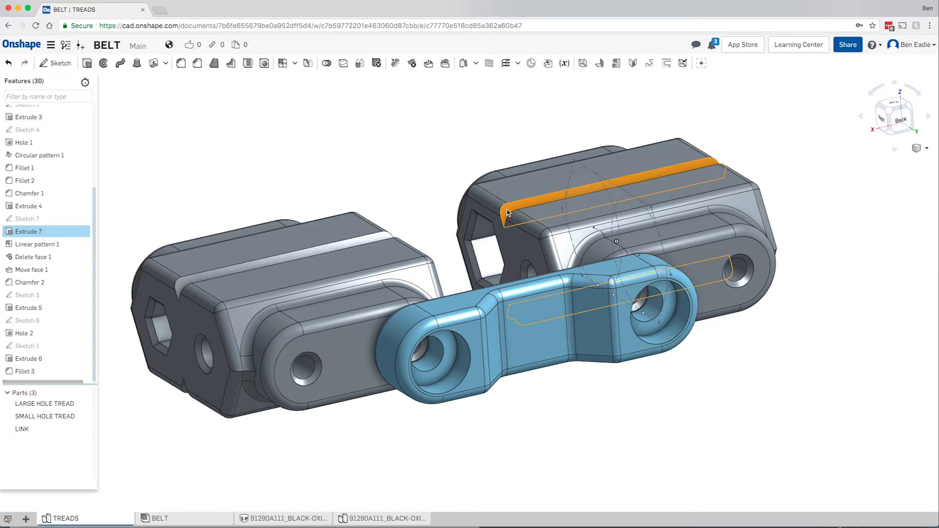
click(369, 178)
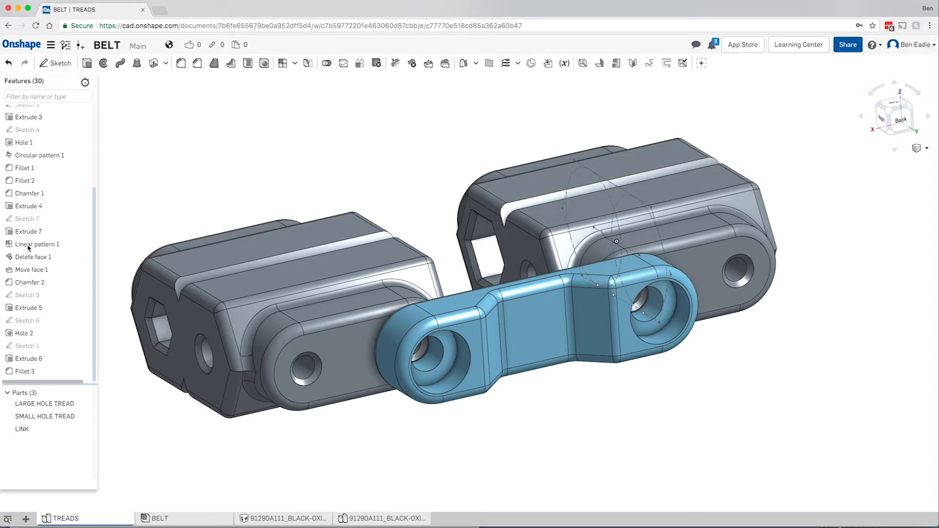
Fillet both upper edges of the top V-notch on the large hole tread with a 1 mm radius
right_drag(225, 292, 218, 288)
scroll(216, 287, up, 2)
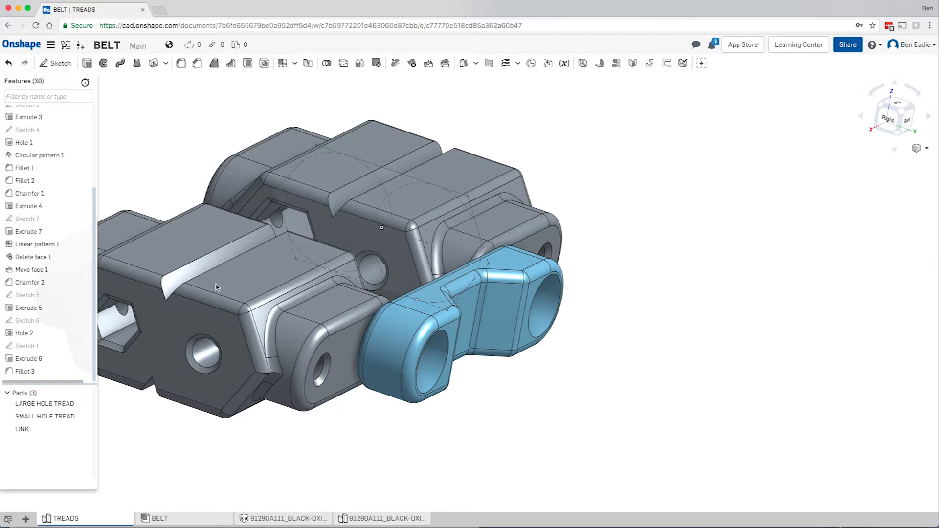
click(185, 72)
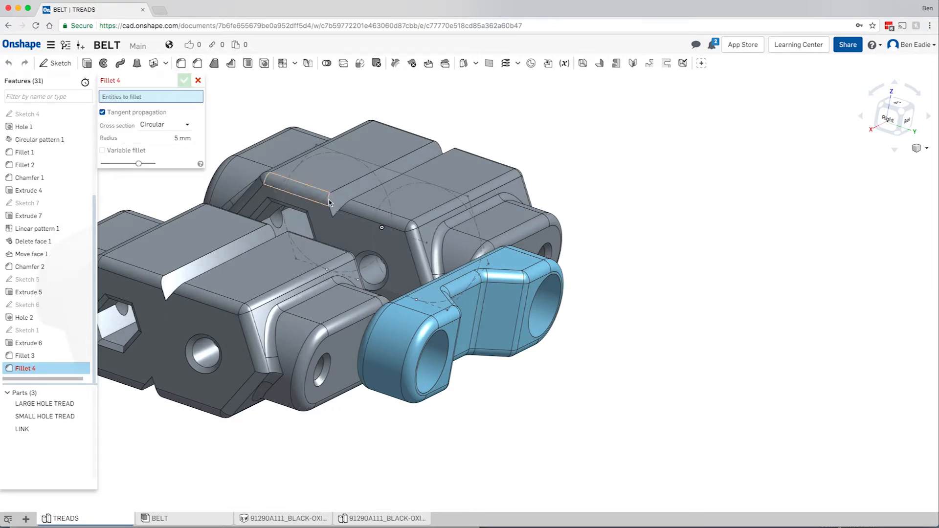
click(329, 202)
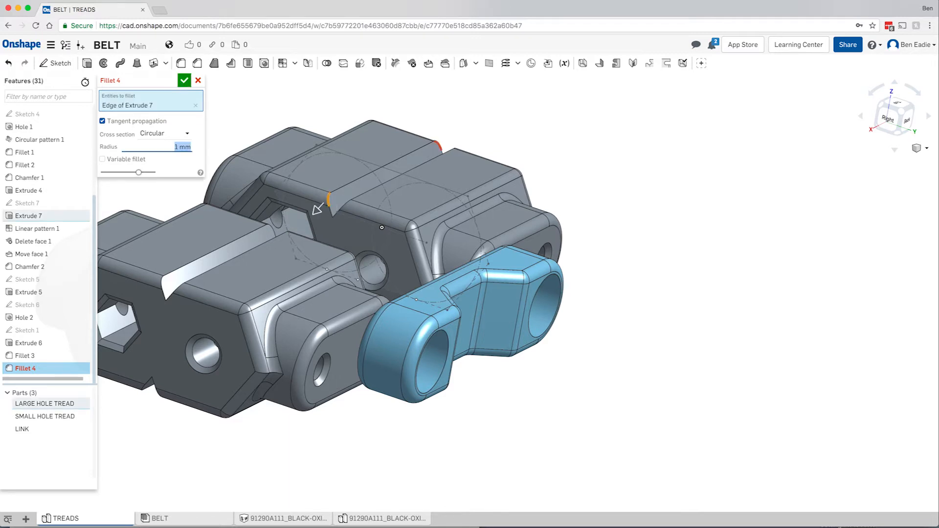
click(339, 209)
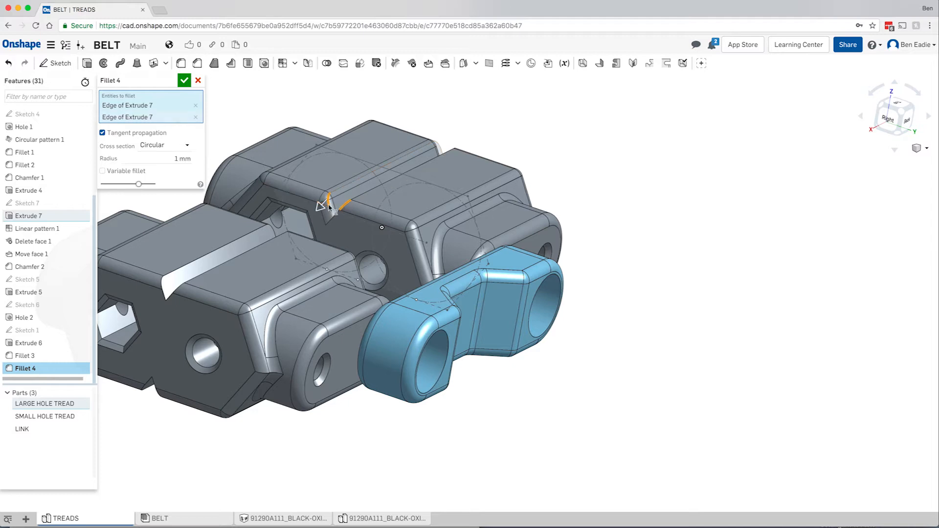
right_drag(348, 203, 344, 182)
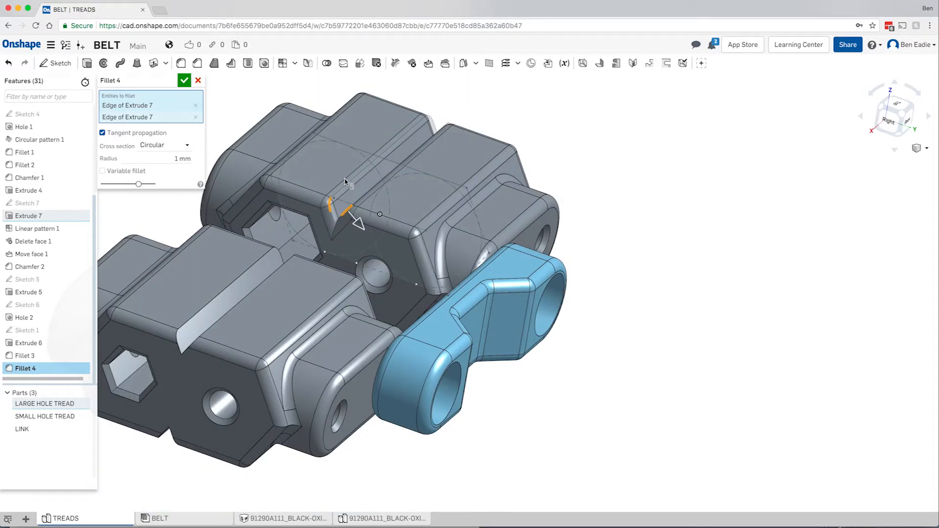
click(184, 81)
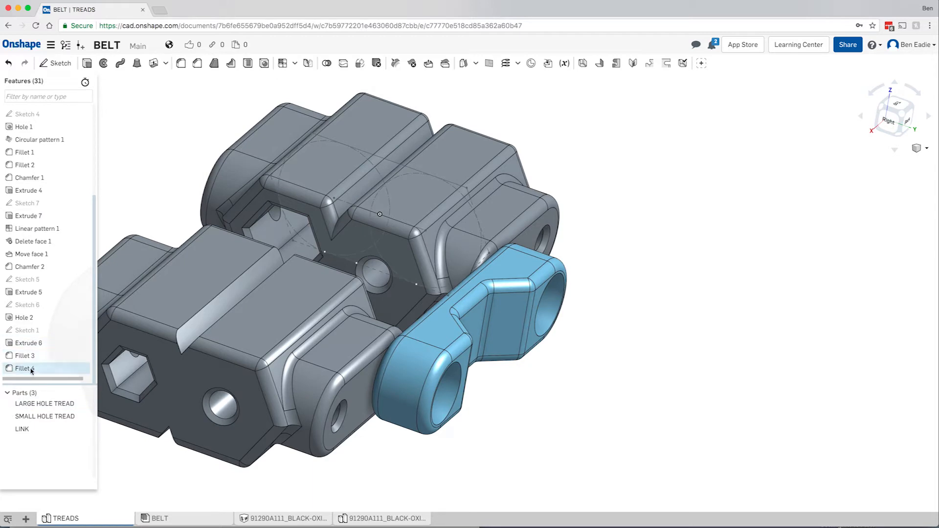
Move Fillet 4 directly ahead of Linear pattern 1 and add both edges of the tread's bottom notch to it
drag(28, 371, 36, 242)
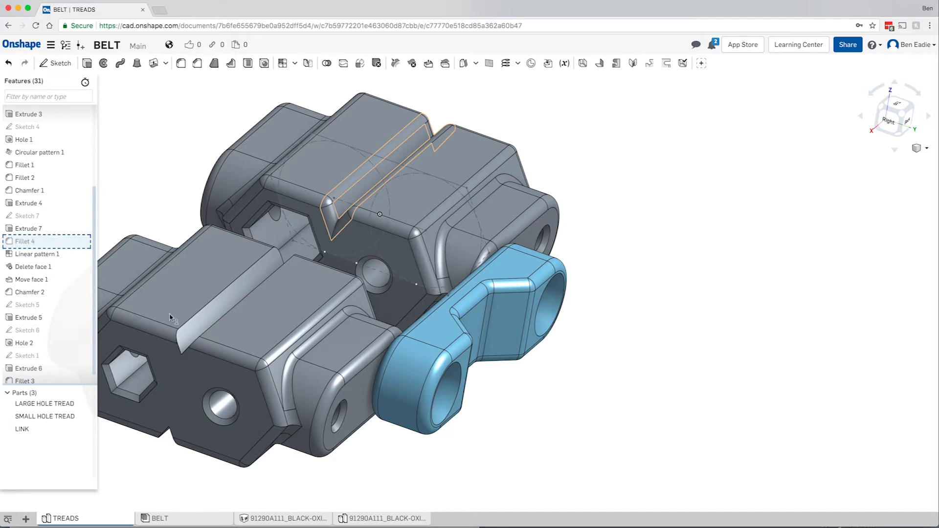
click(149, 192)
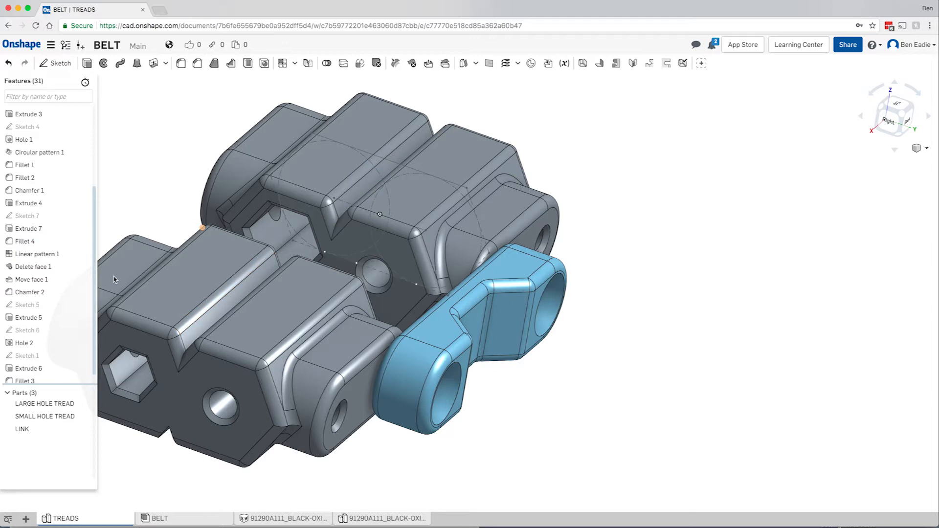
right_click(27, 242)
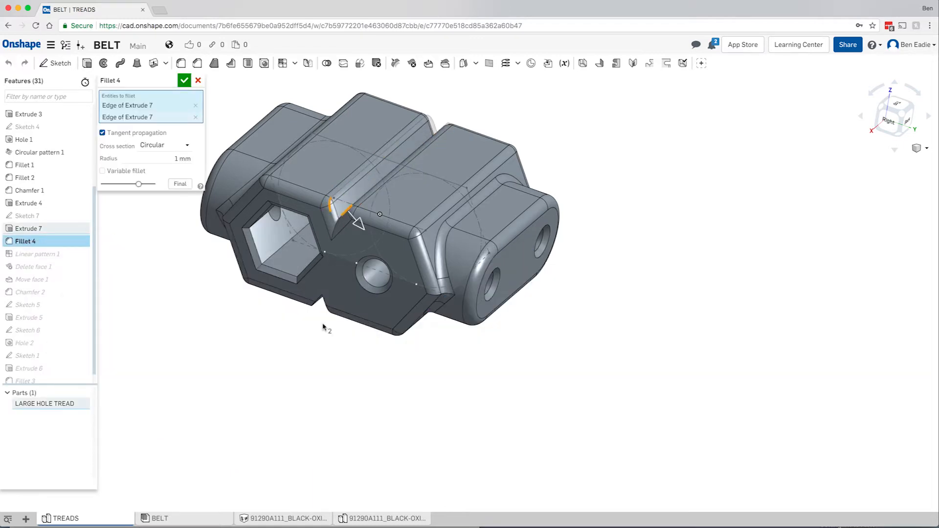
right_drag(323, 319, 333, 229)
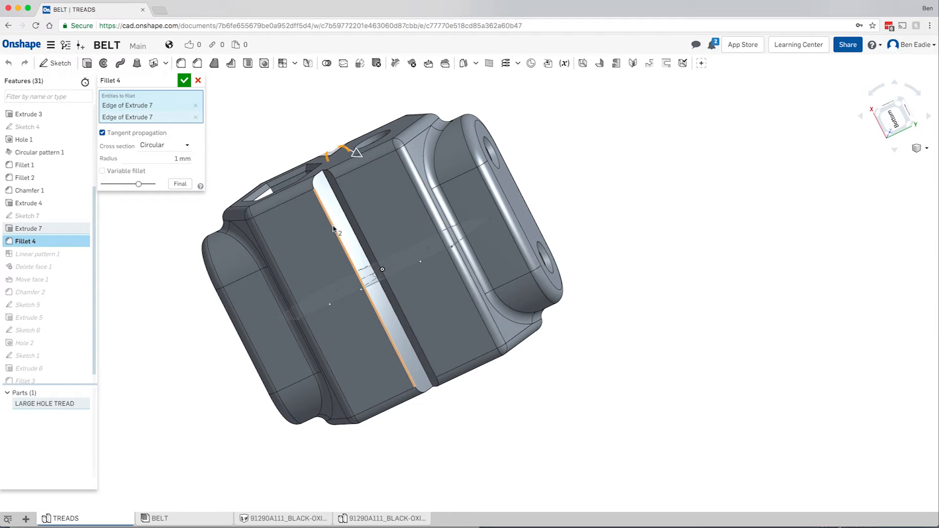
click(333, 228)
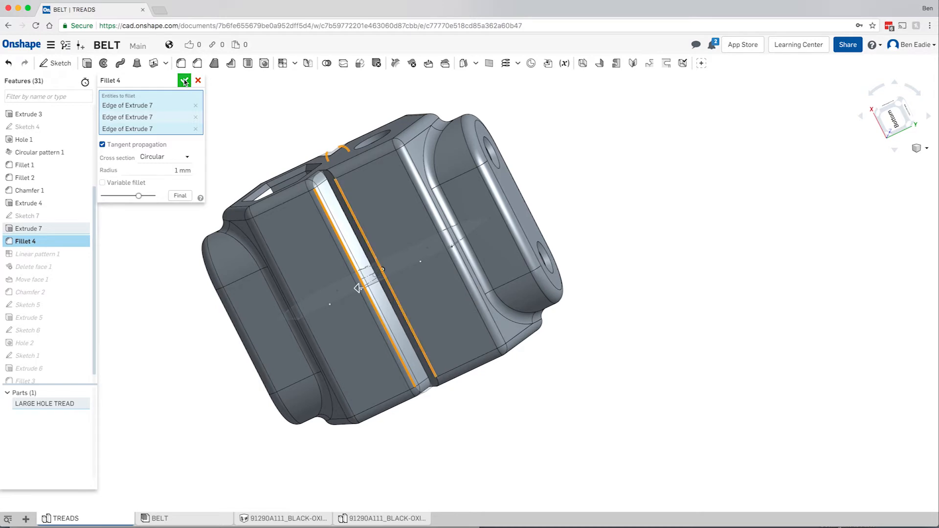
click(184, 82)
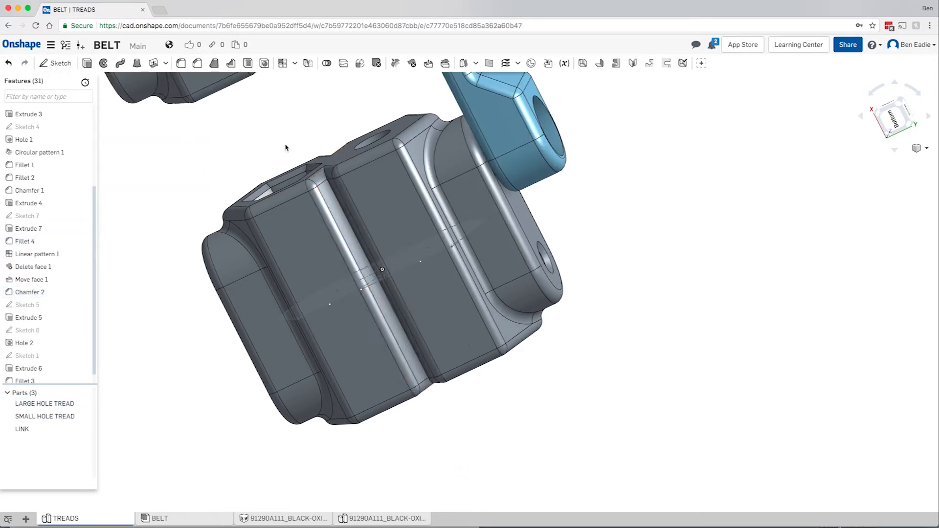
Toggle the visibility of Sketch 2 in the feature history
right_drag(284, 225, 272, 374)
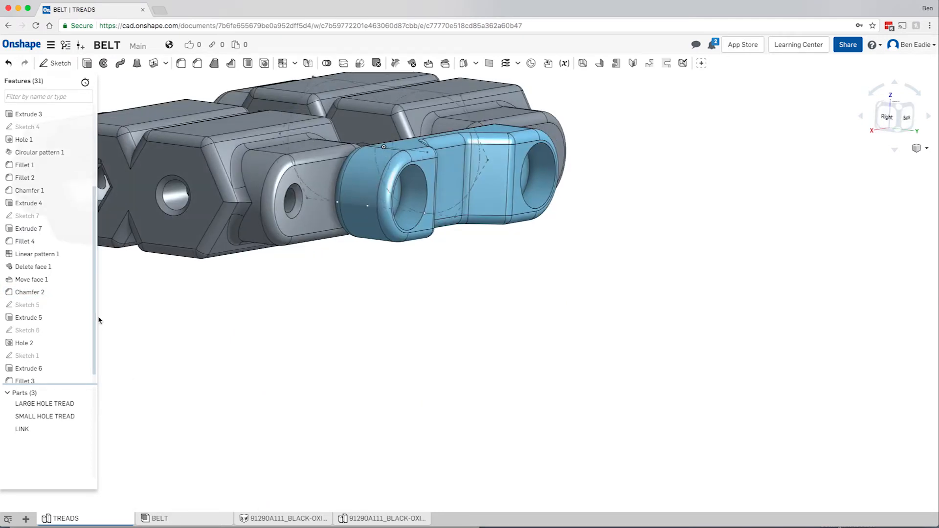
drag(96, 273, 95, 178)
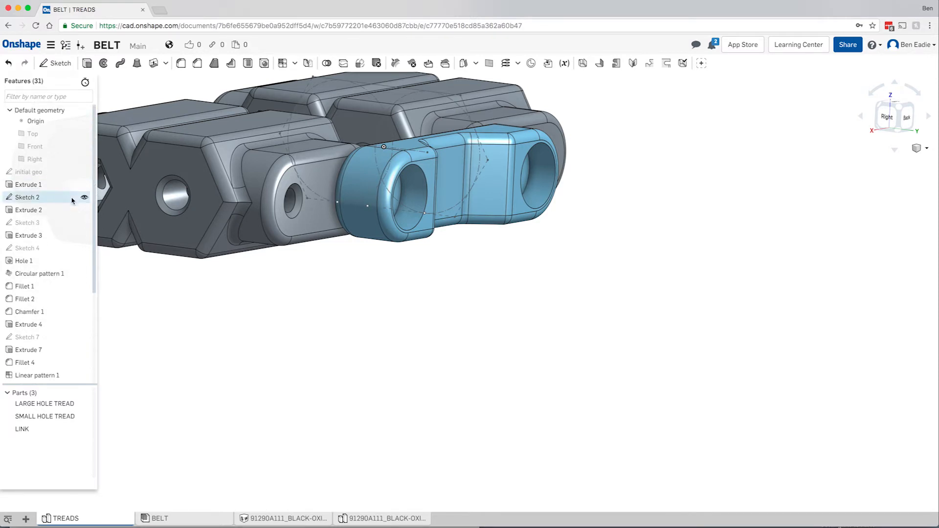
click(84, 197)
click(84, 197)
Open the BELT assembly and examine the notched treads along the belt
click(193, 520)
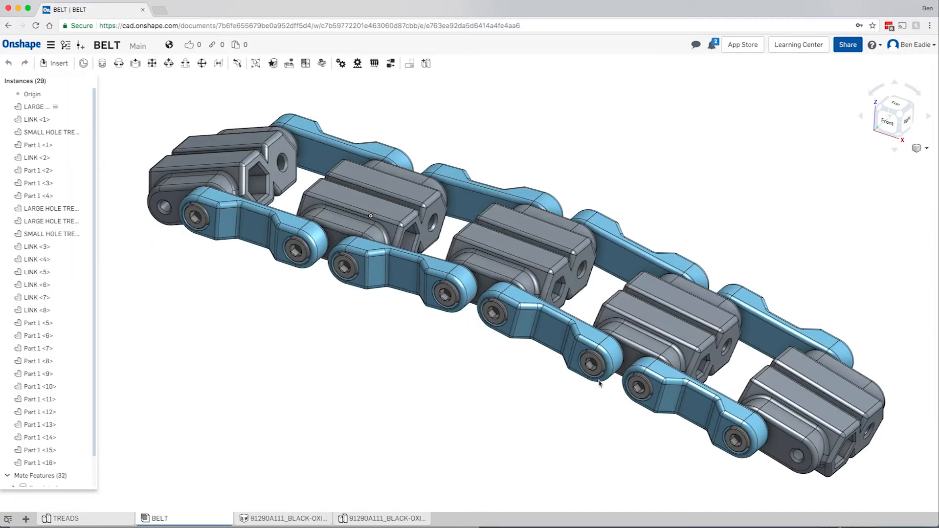
right_drag(666, 384, 587, 389)
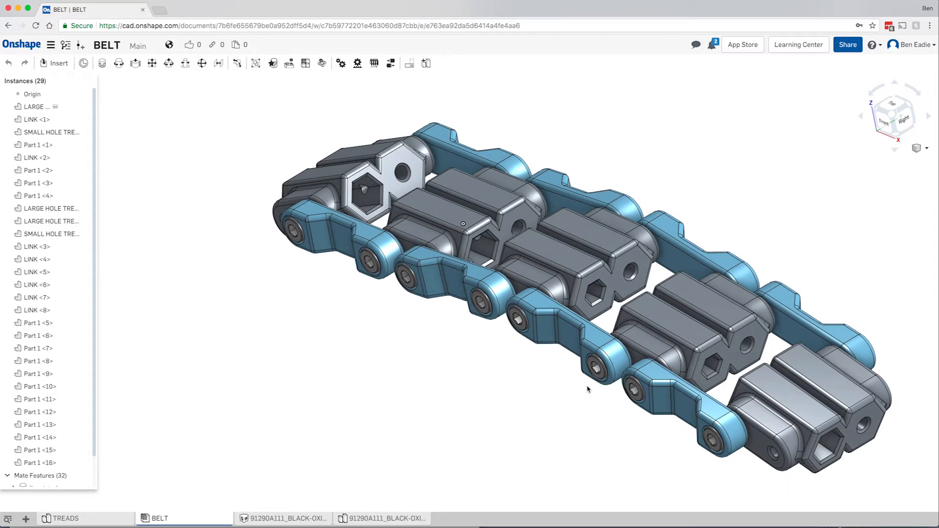
Find the public HEX BIT SET document and open its V1 version as the source for inserting parts
right_drag(444, 387, 557, 292)
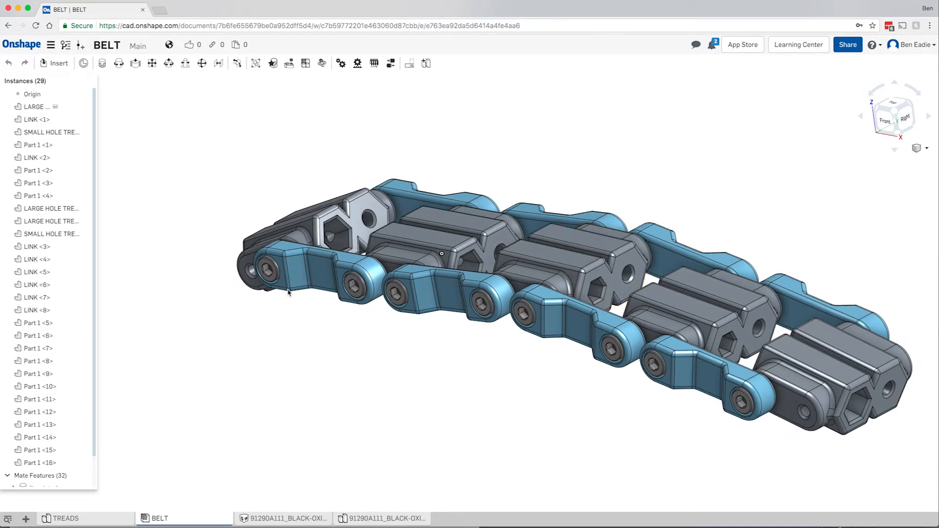
click(59, 65)
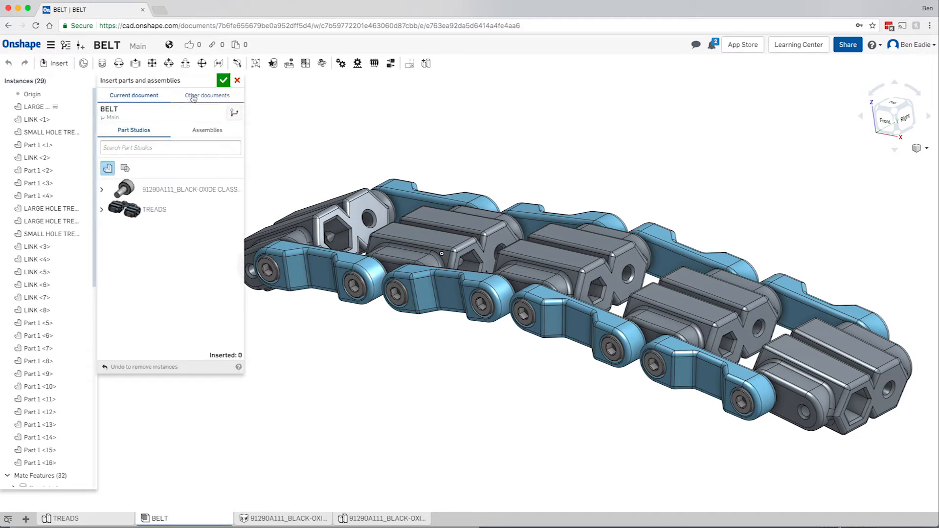
click(193, 96)
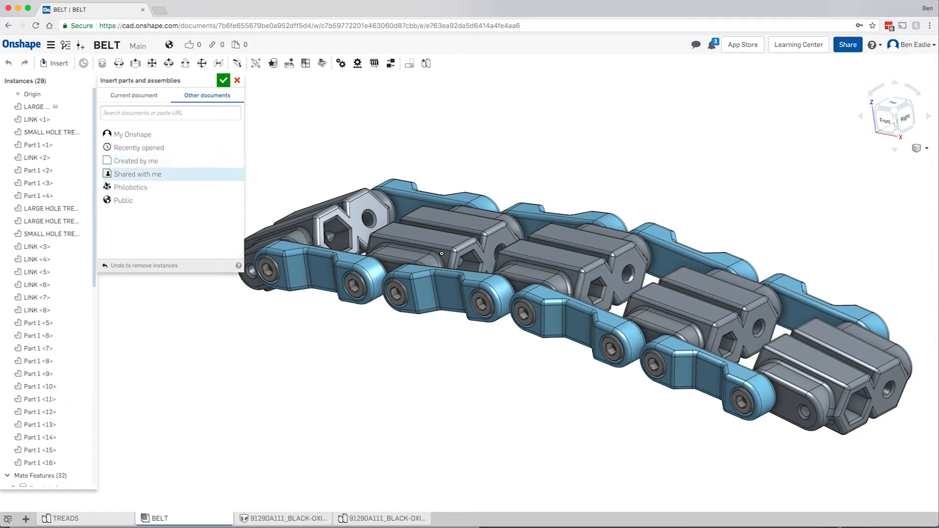
click(122, 200)
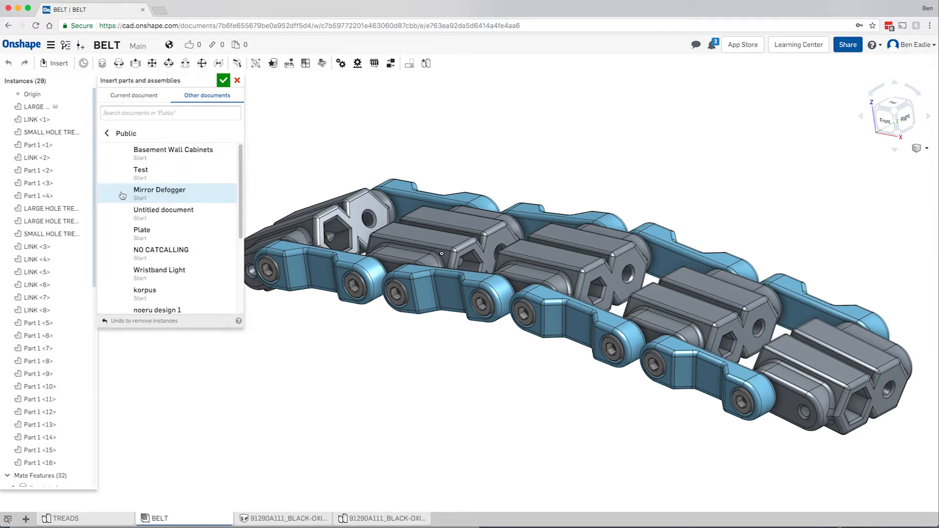
click(146, 118)
text(HEX BIT SET)
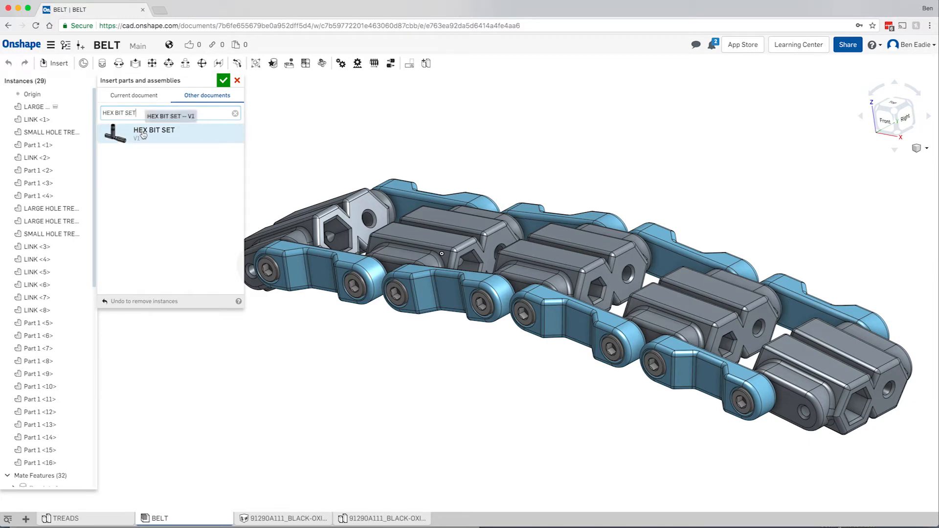
click(150, 135)
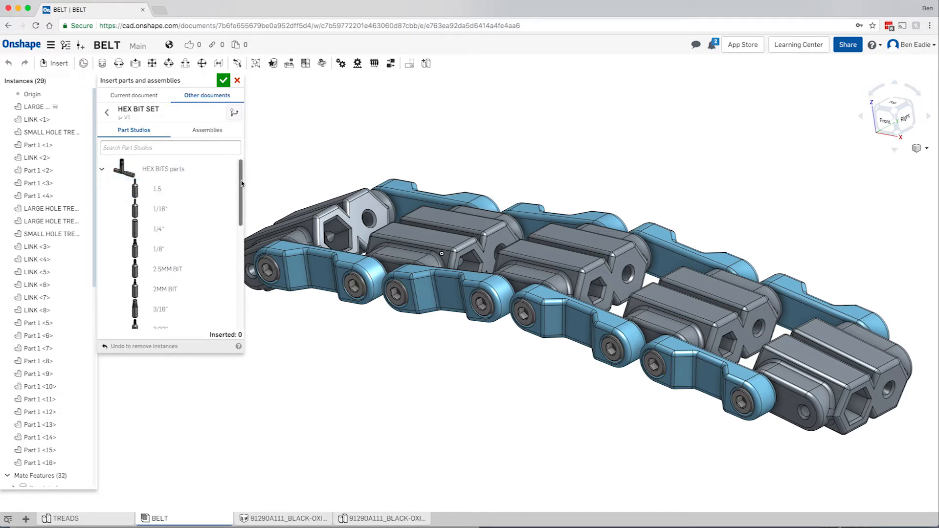
Insert the 2MM BIT and one larger metric hex bit, placing them side by side above the near end of the belt
drag(240, 184, 224, 297)
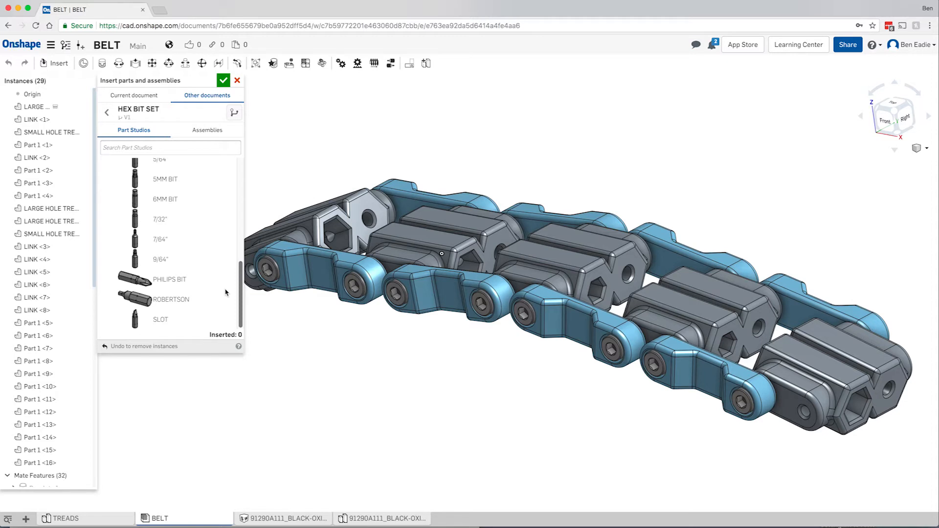
scroll(225, 279, up, 2)
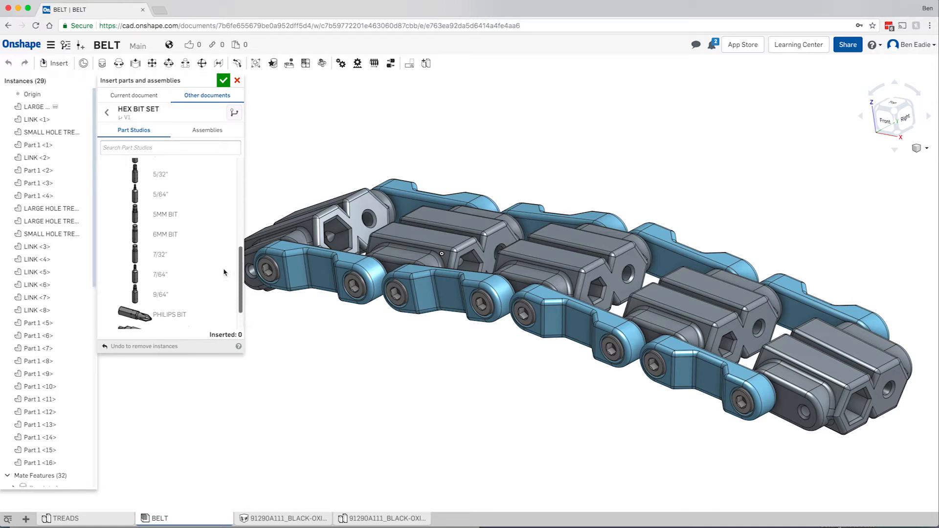
scroll(224, 264, up, 10)
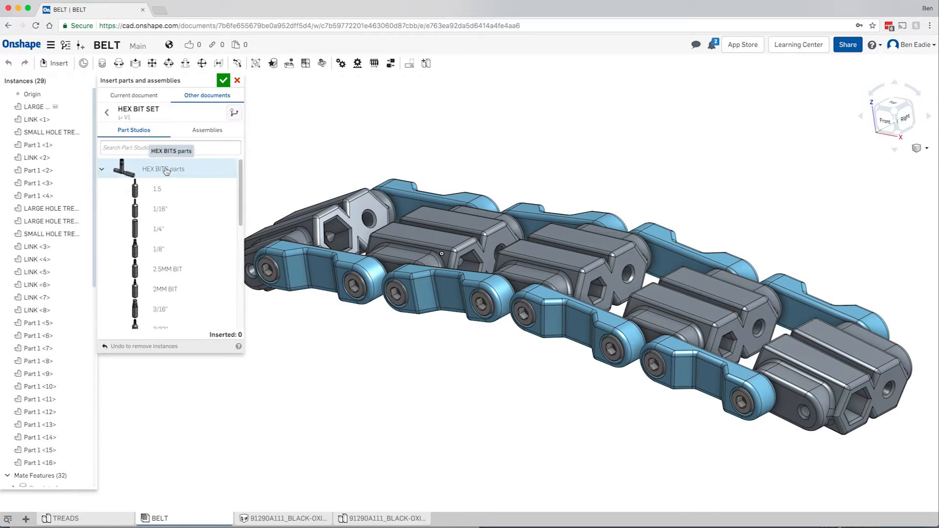
click(163, 290)
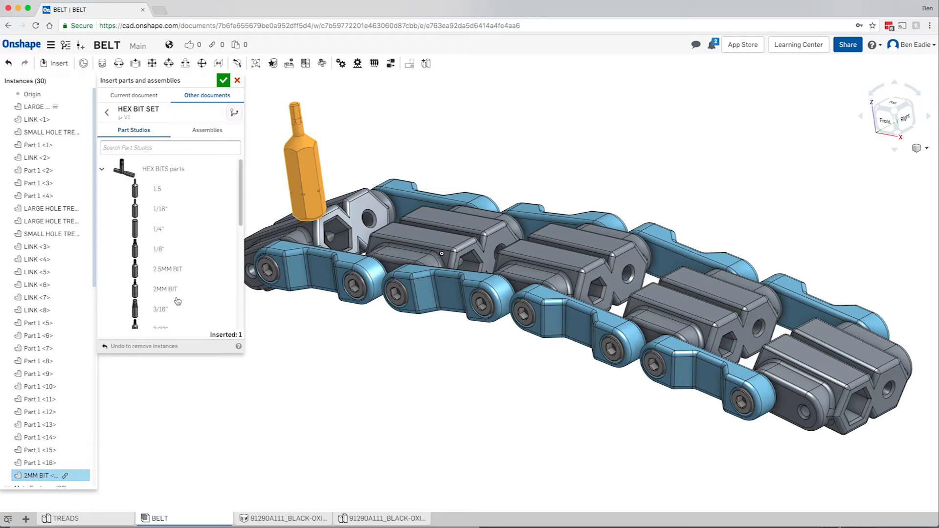
key(space)
drag(240, 219, 230, 266)
drag(153, 247, 346, 134)
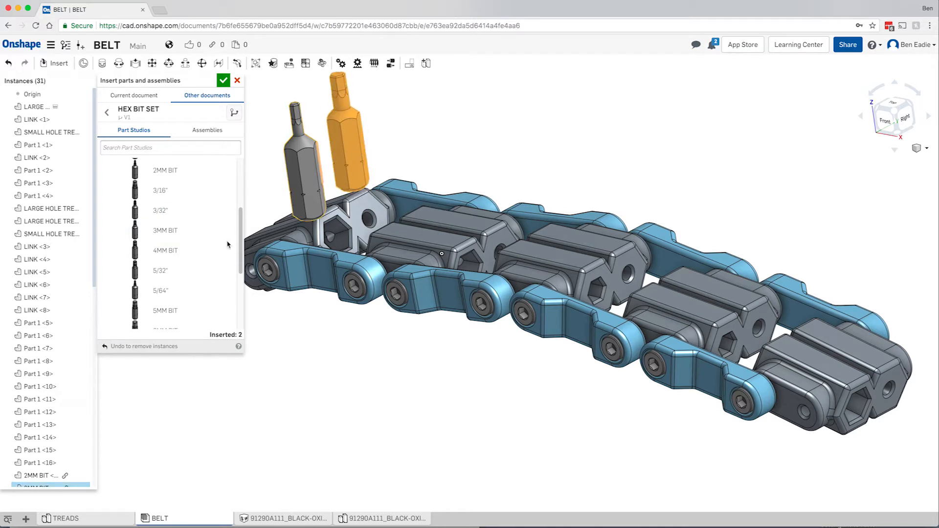
Insert the 4MM BIT and place it above the belt beside the two hex bits
drag(239, 236, 225, 283)
scroll(226, 283, down, 1)
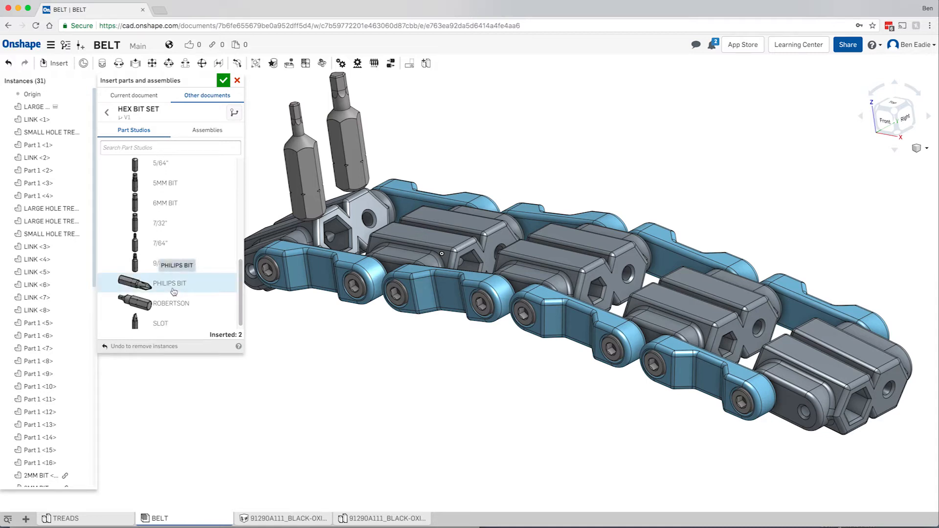
drag(240, 300, 240, 270)
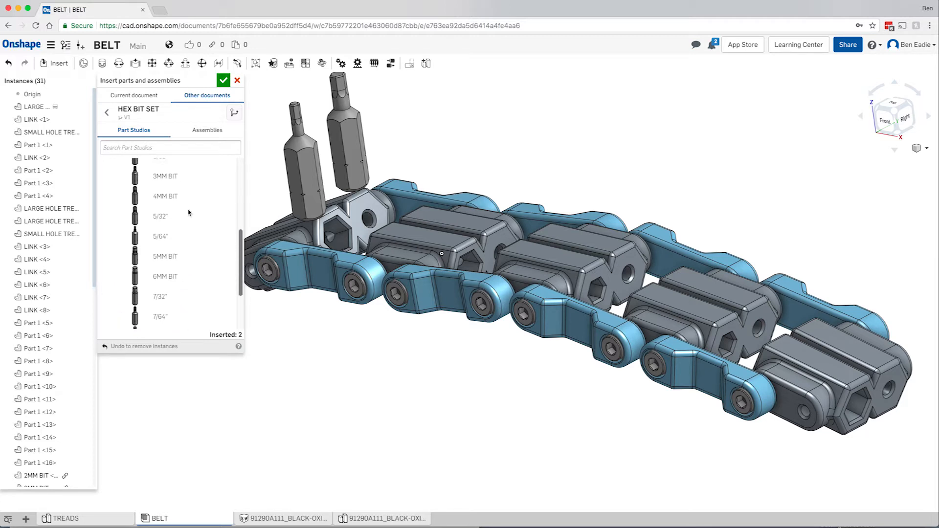
click(146, 198)
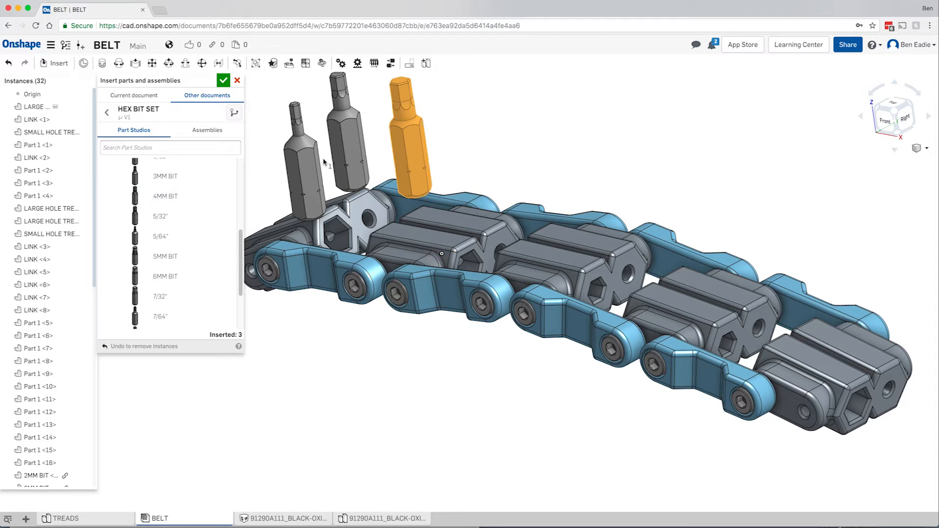
click(439, 126)
Insert the PHILIPS BIT, ROBERTSON and SLOT bits in a row above the belt, next to the hex bits
scroll(241, 260, down, 3)
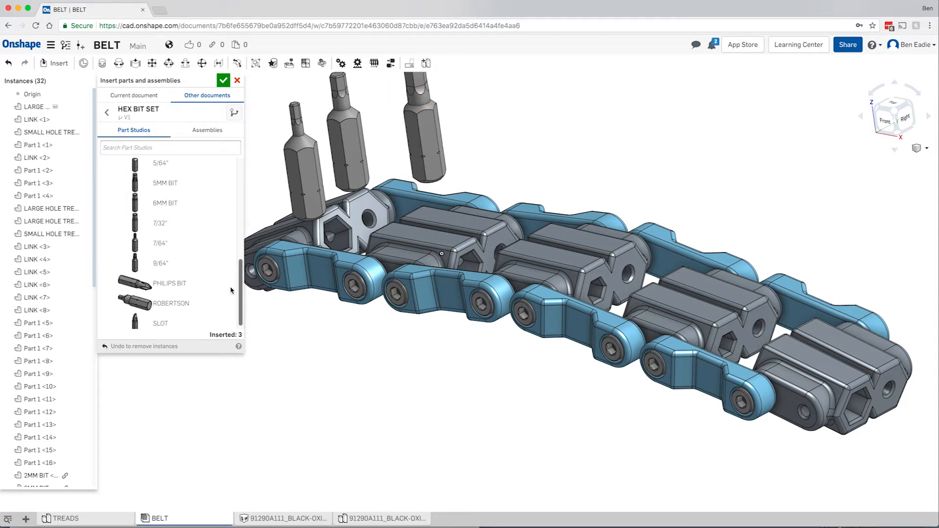
click(166, 285)
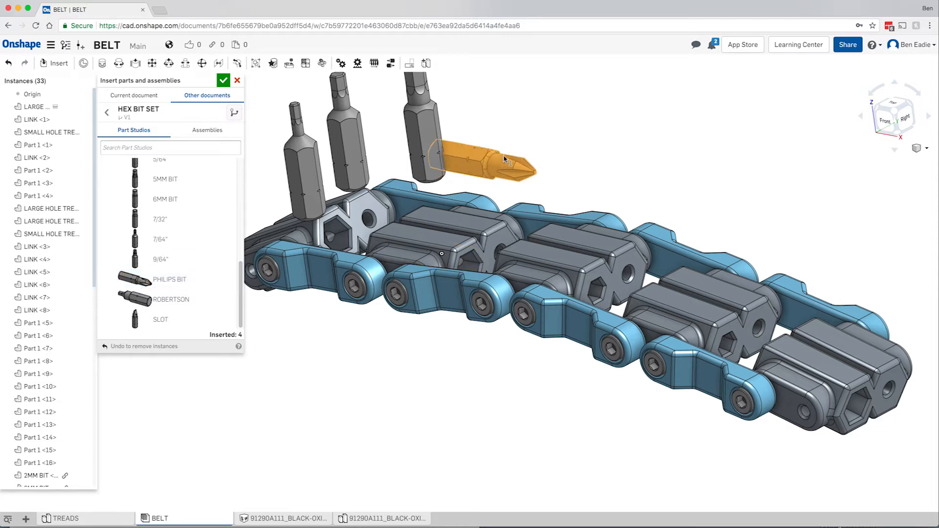
click(504, 159)
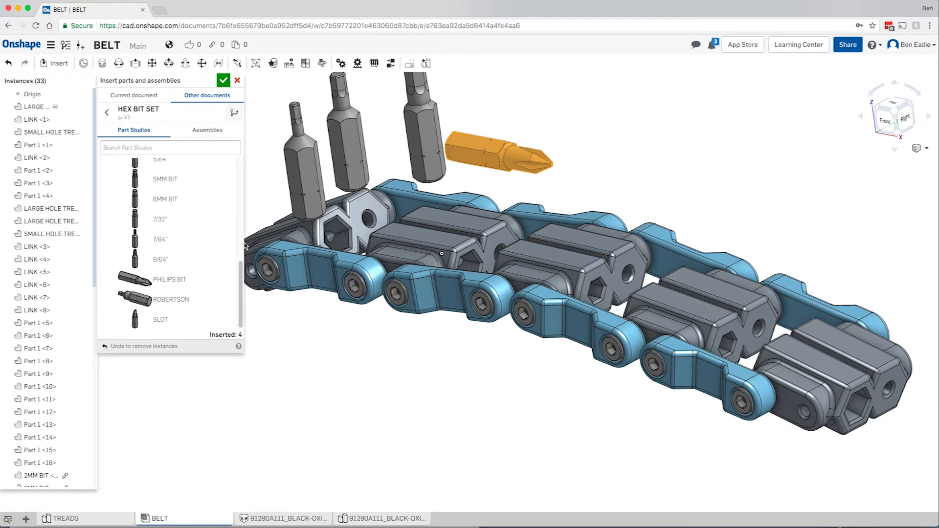
click(167, 302)
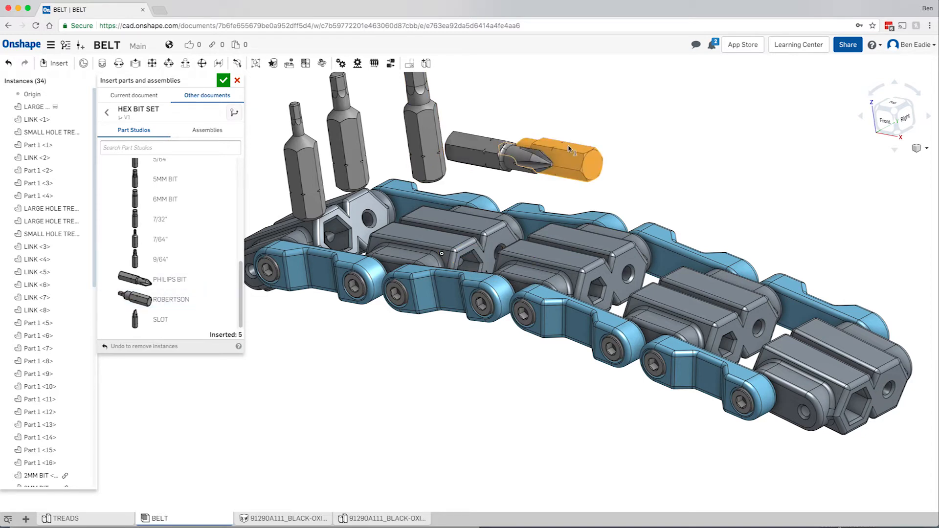
click(577, 145)
click(160, 322)
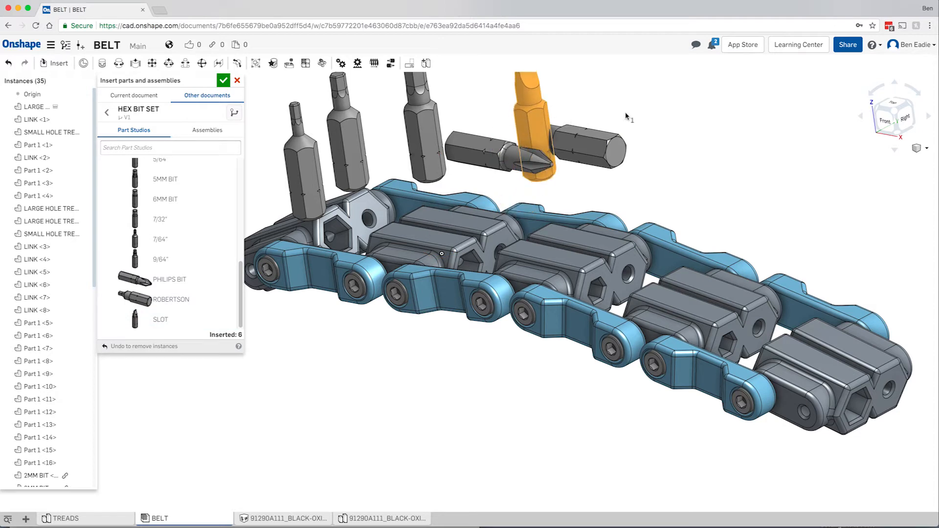
click(660, 121)
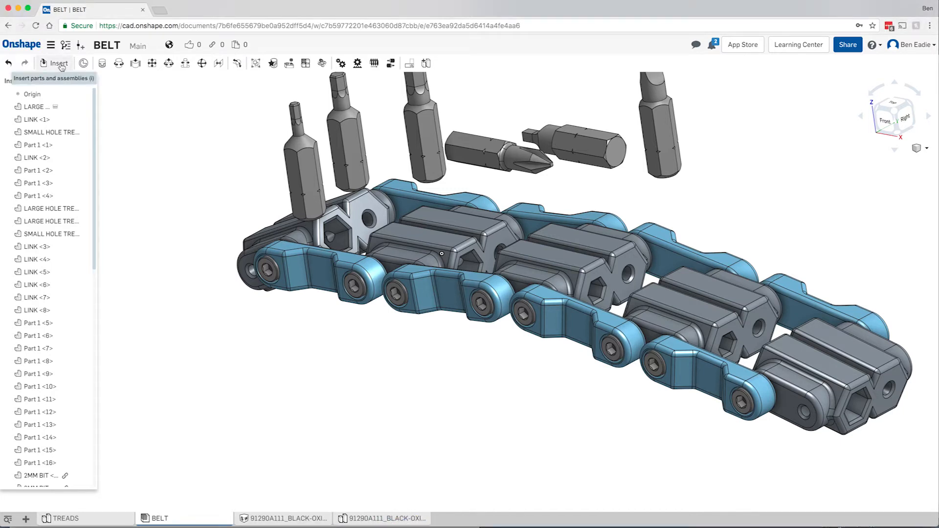
Search the public documents for HEX BIT SET again and open its V2 version for inserting parts
click(59, 64)
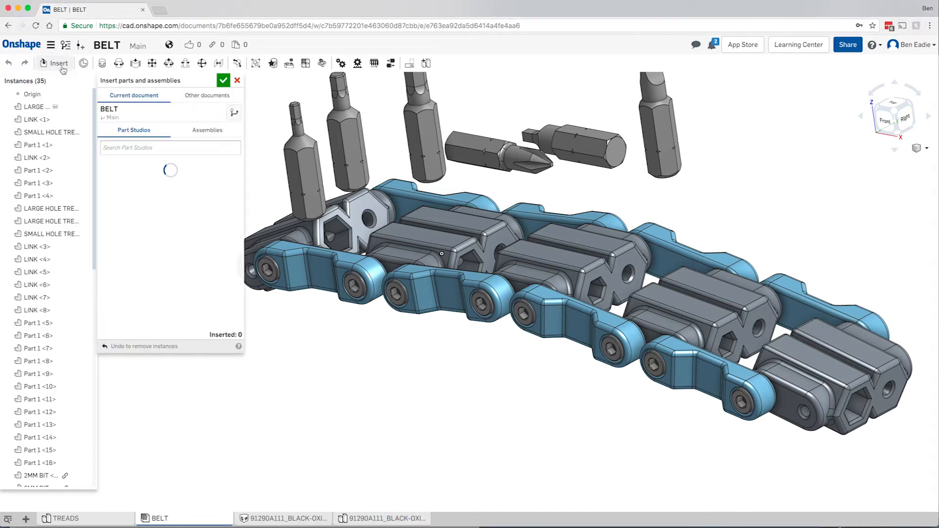
click(195, 98)
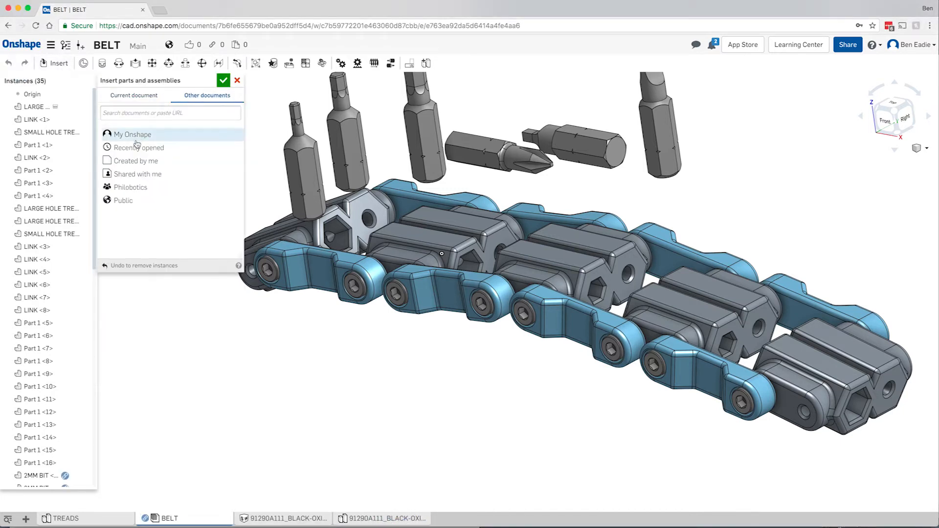
click(127, 198)
click(147, 114)
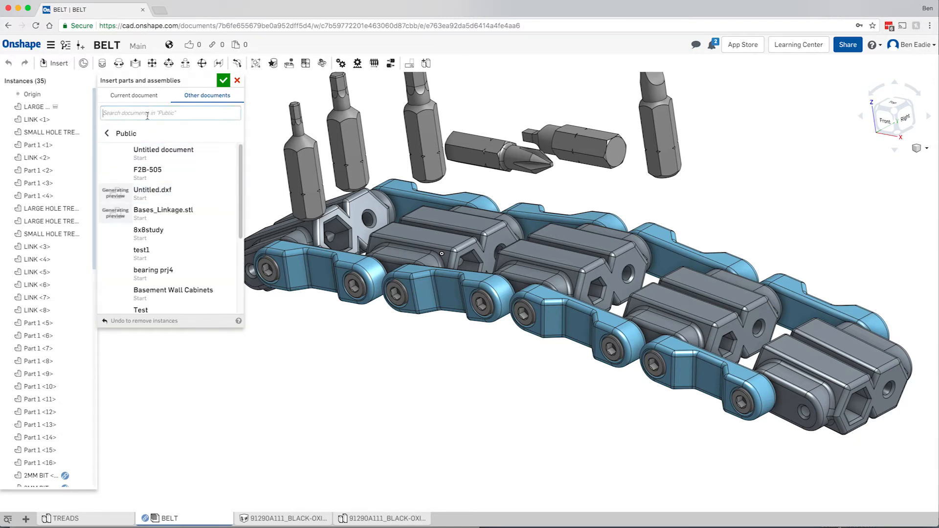
text(HEX BIT S)
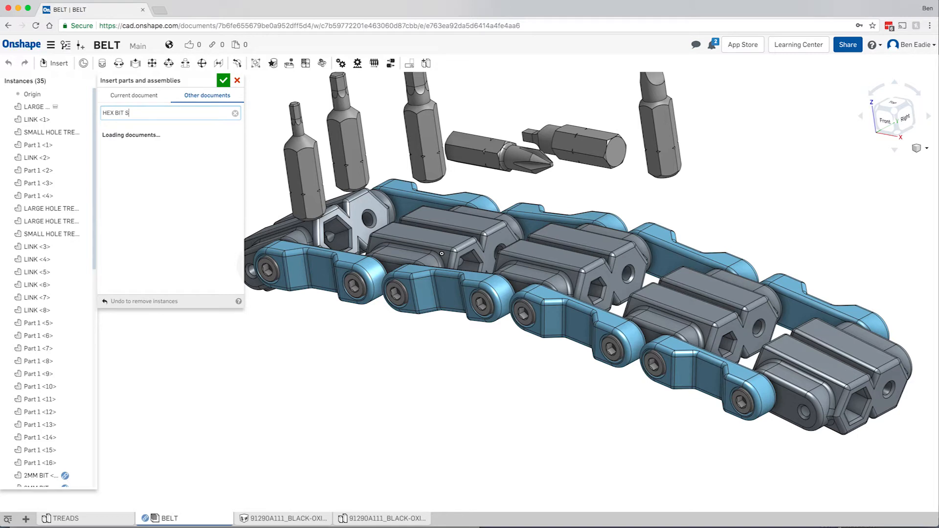
text(ET)
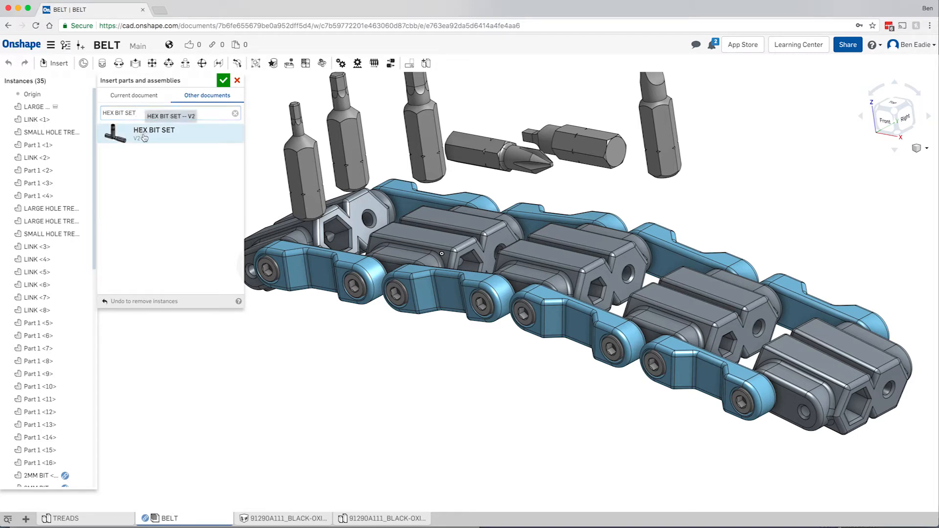
click(143, 137)
Insert the small T10 bit from the HEX BIT SET V2 parts at the assembly origin
click(103, 170)
drag(241, 182, 241, 197)
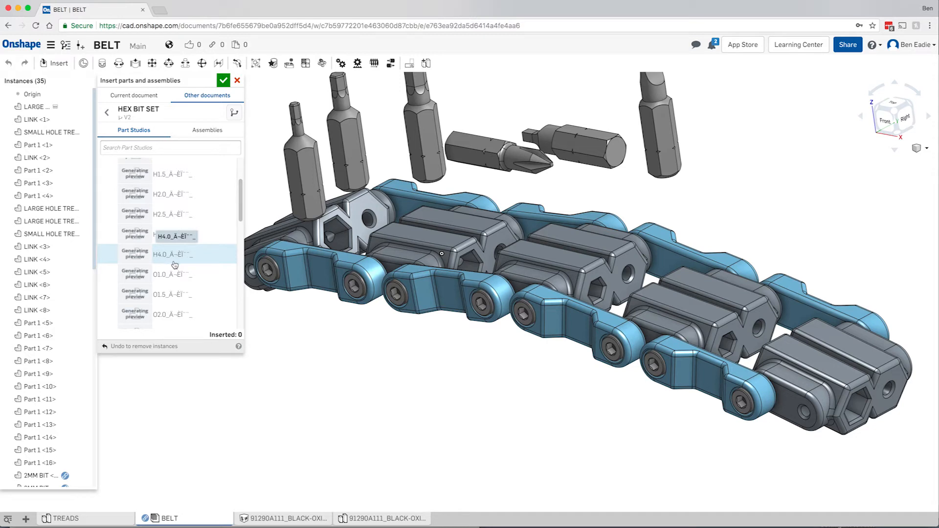
drag(240, 197, 229, 275)
drag(174, 209, 163, 211)
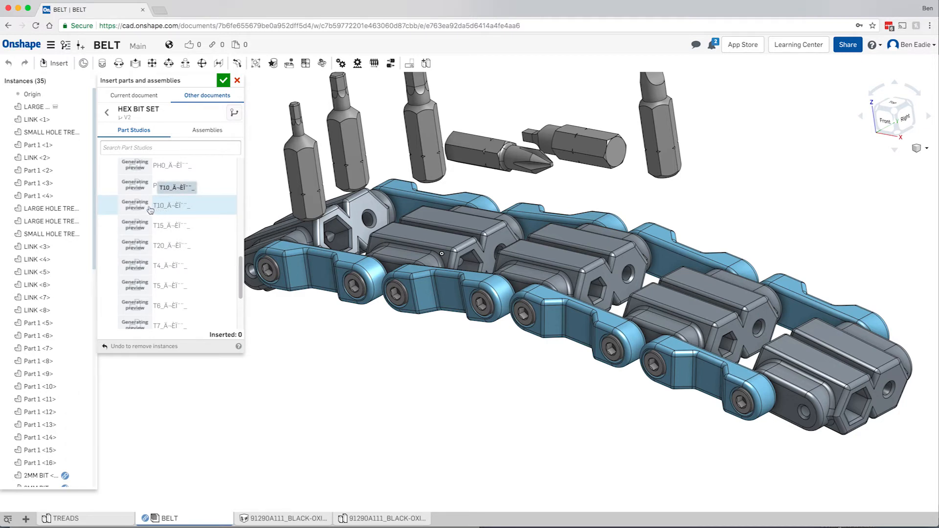
click(161, 209)
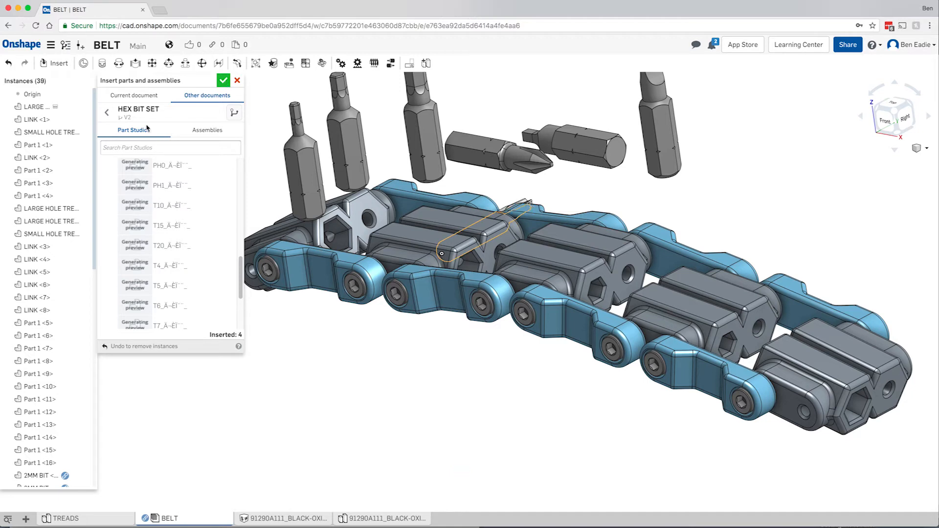
click(223, 83)
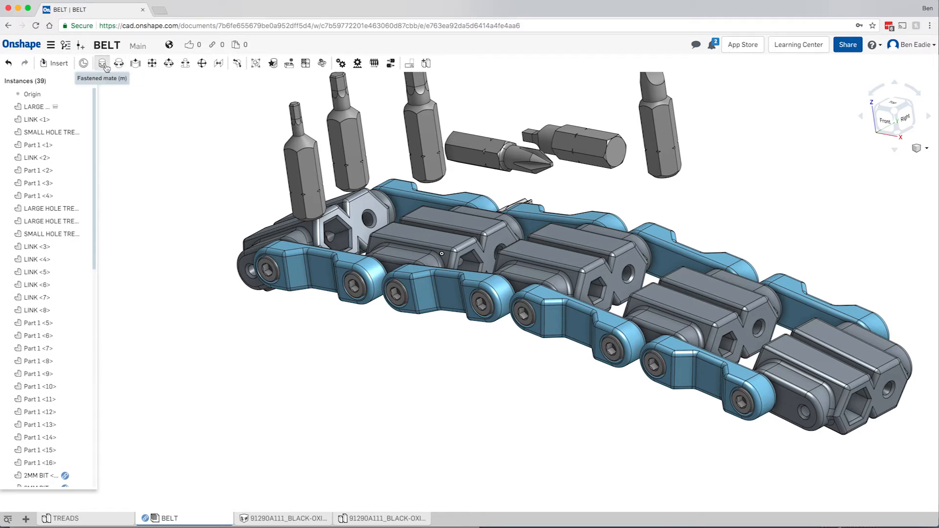
Start a Fastened mate joining the 2MM BIT's base to the bottom of the hex pocket in the belt's end tread
click(105, 66)
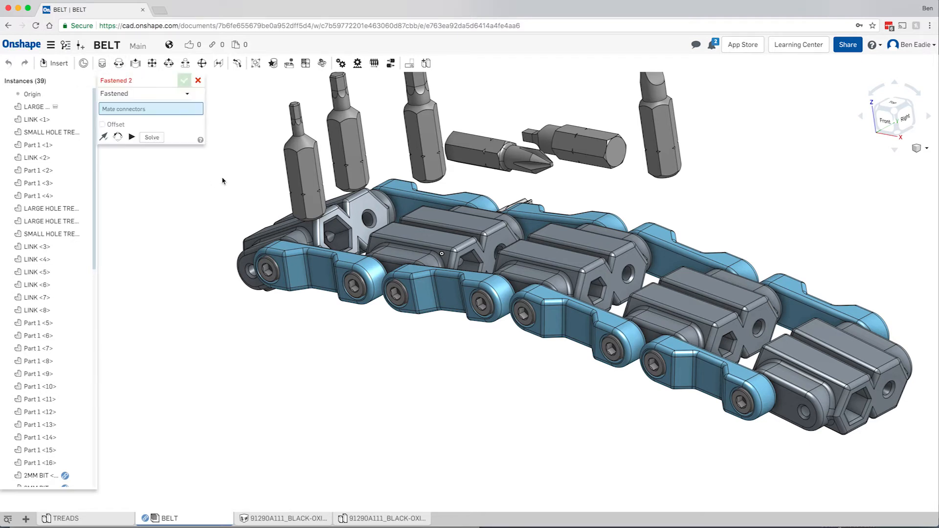
right_drag(225, 179, 370, 135)
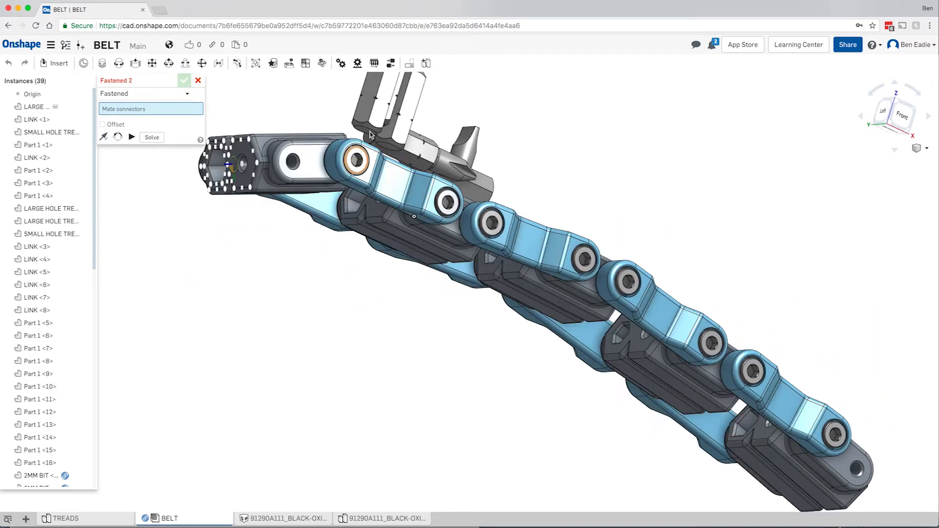
click(369, 133)
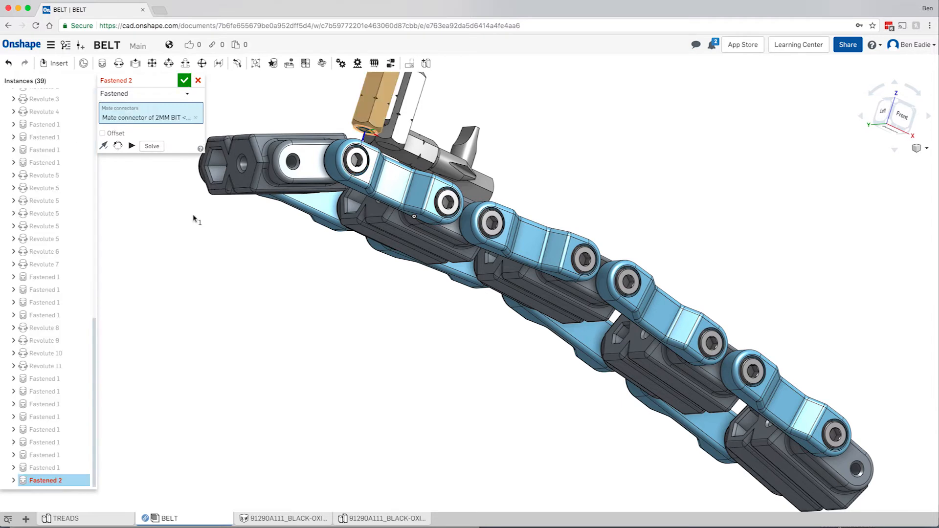
key(Right)
key(Right)
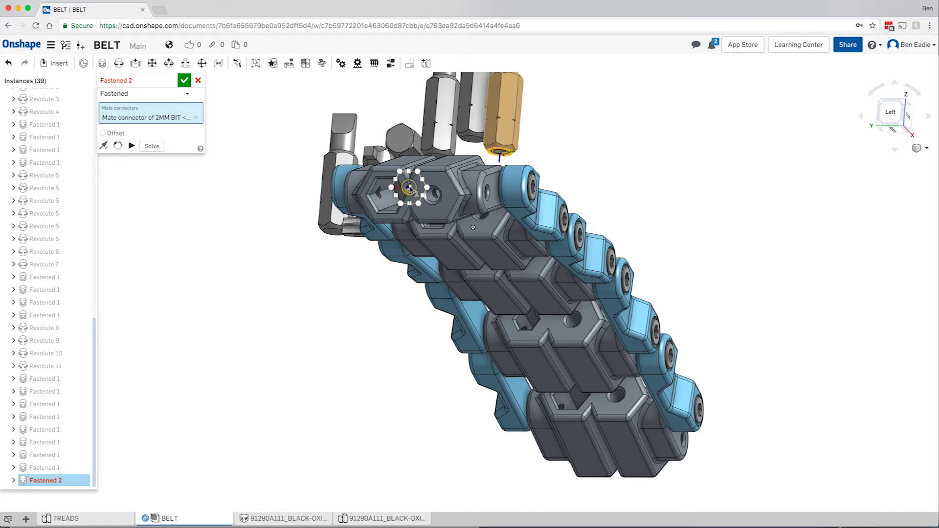
click(409, 188)
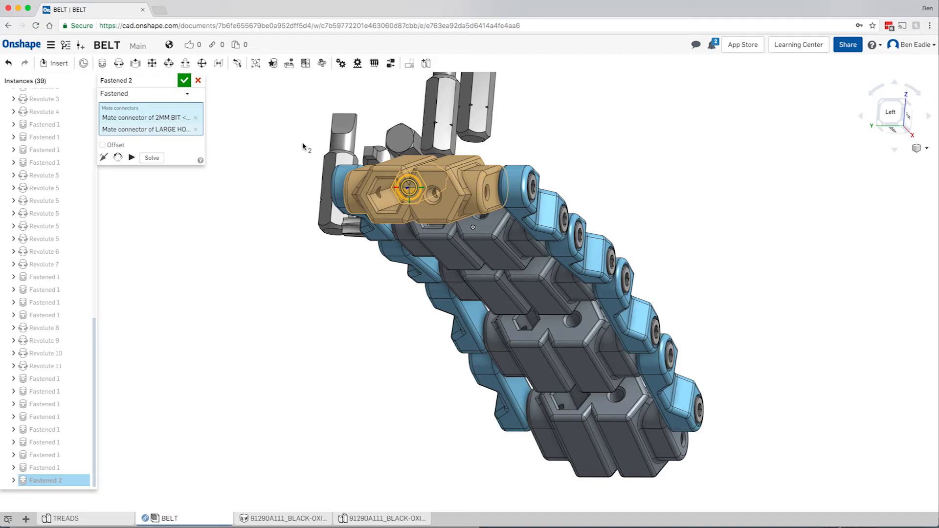
Flip the 2MM BIT's mate direction so its tip points outward, reorient its secondary axis to match the hex pocket, and accept the mate
right_drag(263, 179, 258, 187)
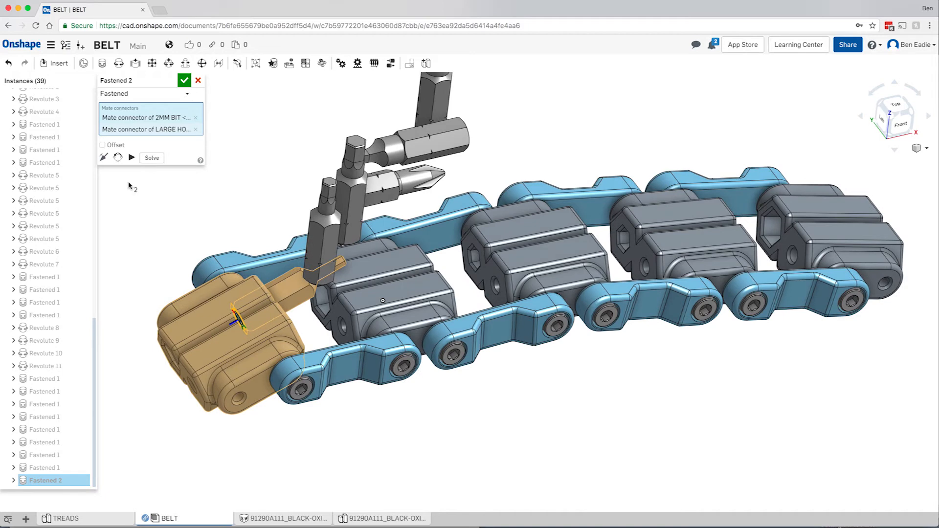
click(104, 158)
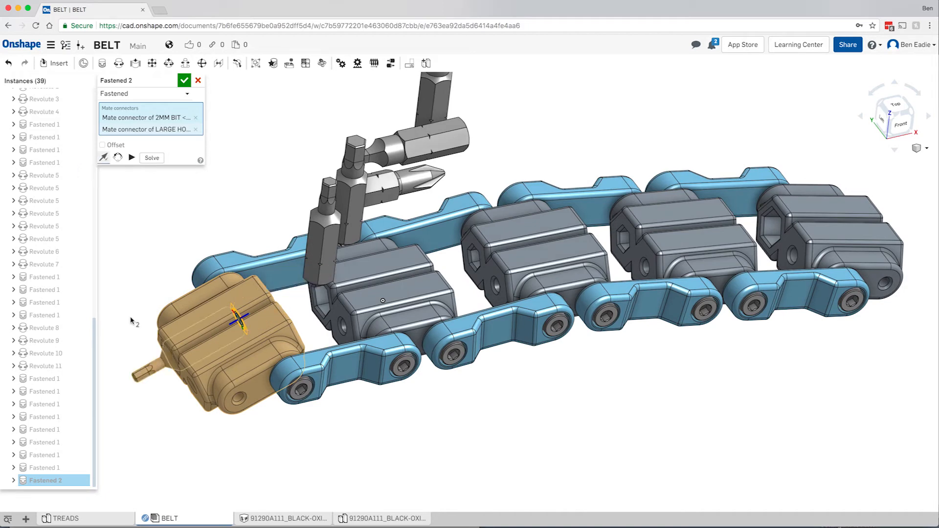
key(n)
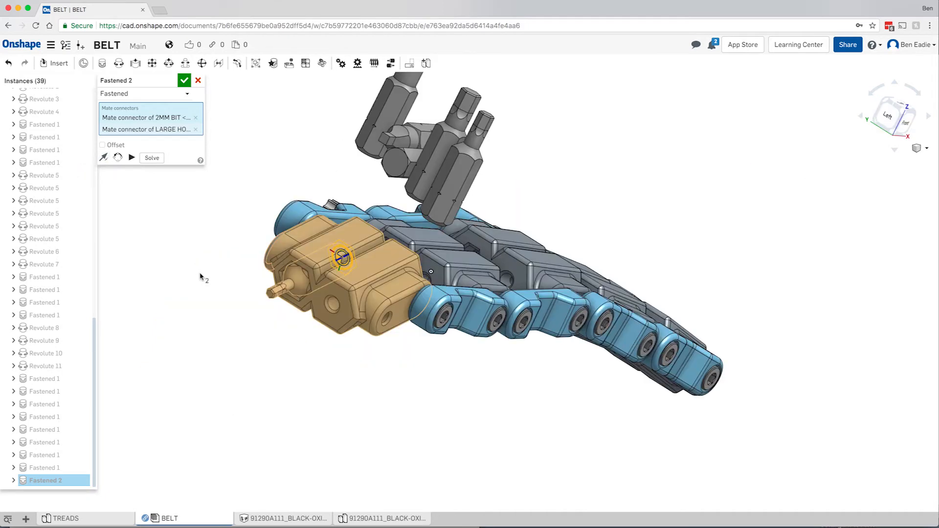
right_drag(203, 276, 195, 284)
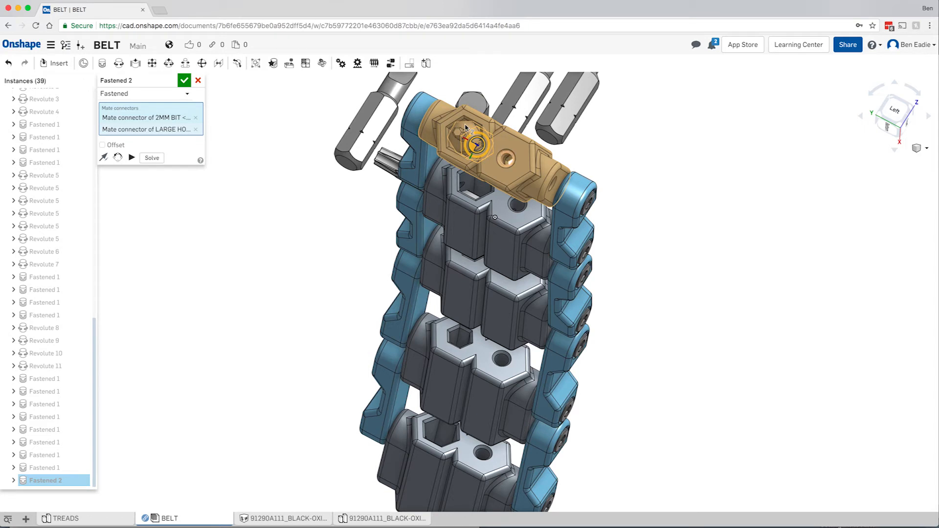
scroll(465, 128, up, 5)
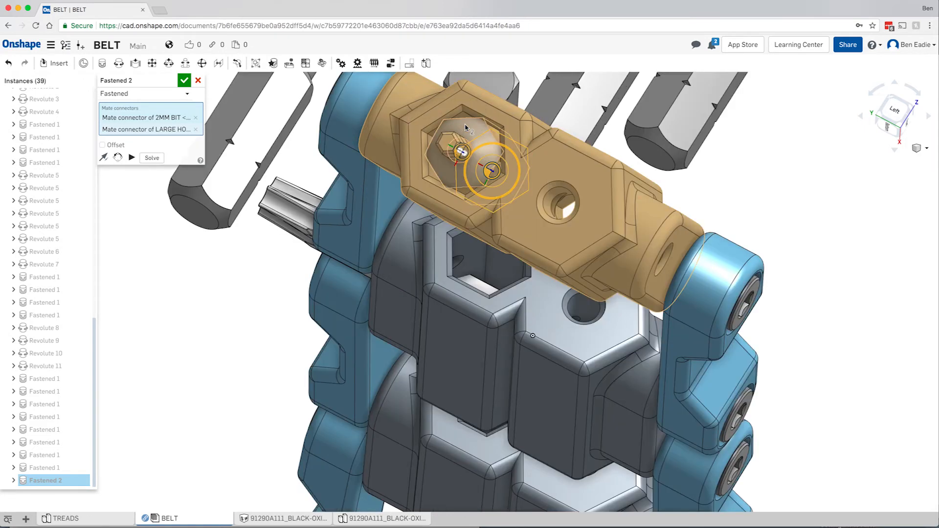
scroll(465, 128, up, 2)
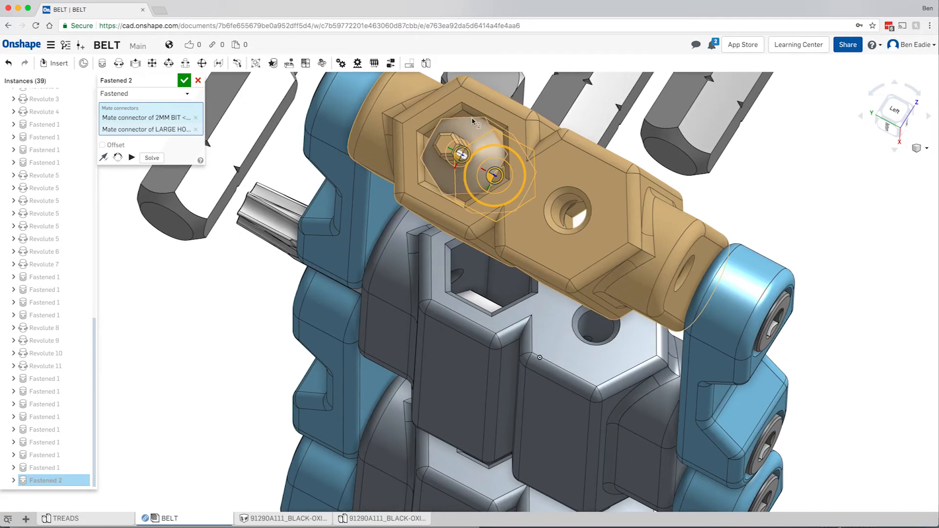
click(382, 114)
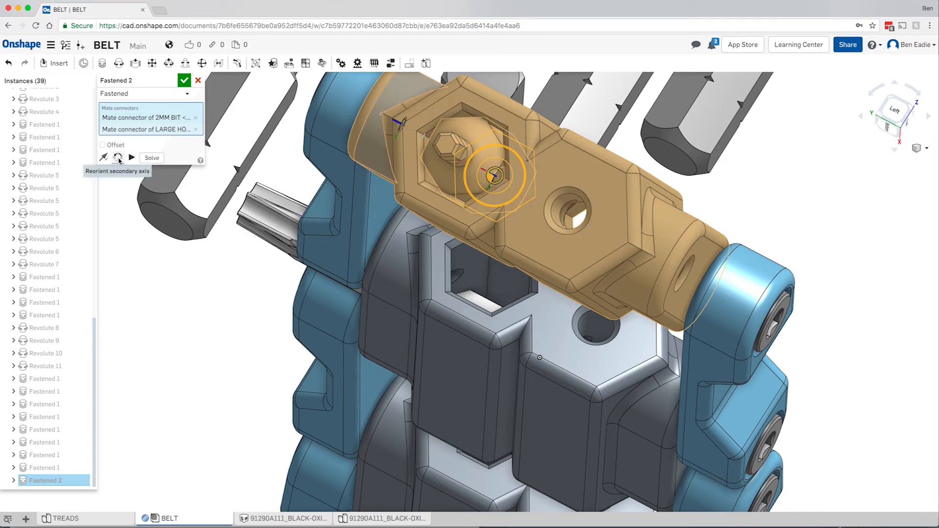
click(119, 158)
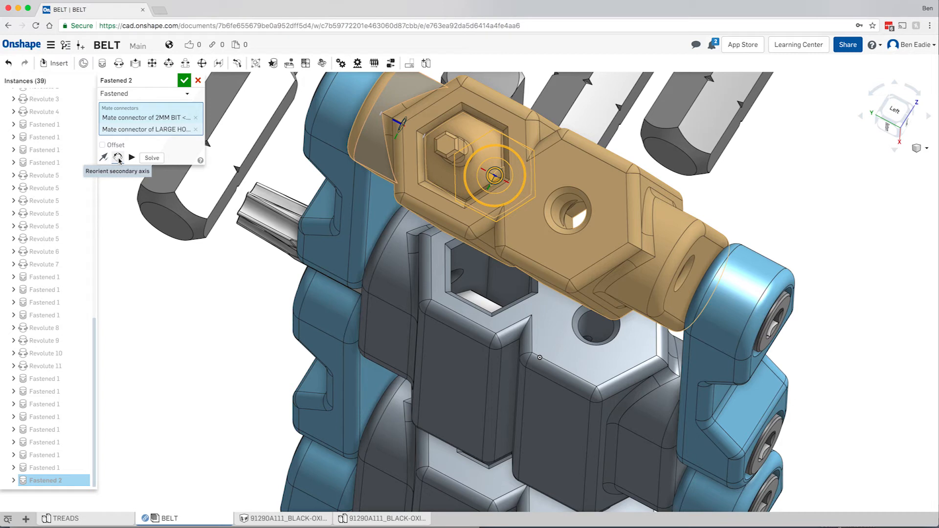
click(184, 80)
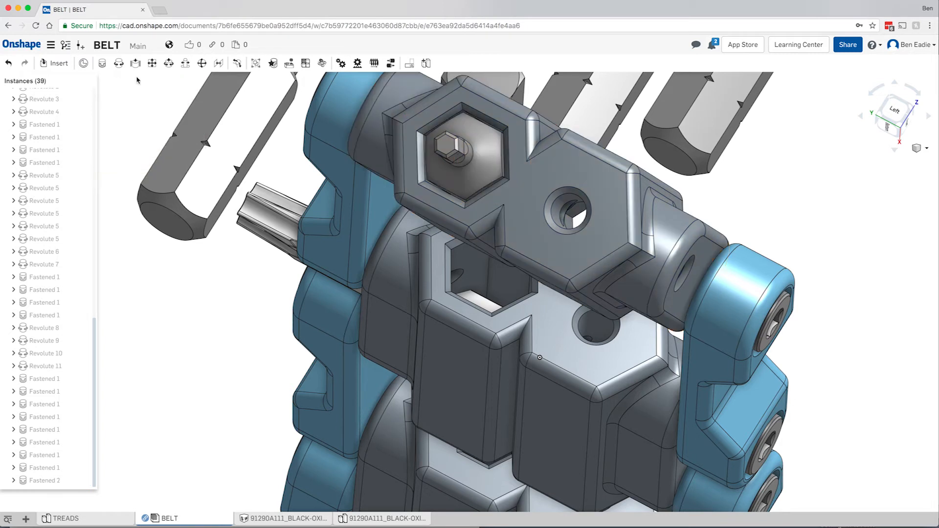
Fasten the SLOT bit's base into the inward-facing hex pocket of the same end tread
click(103, 66)
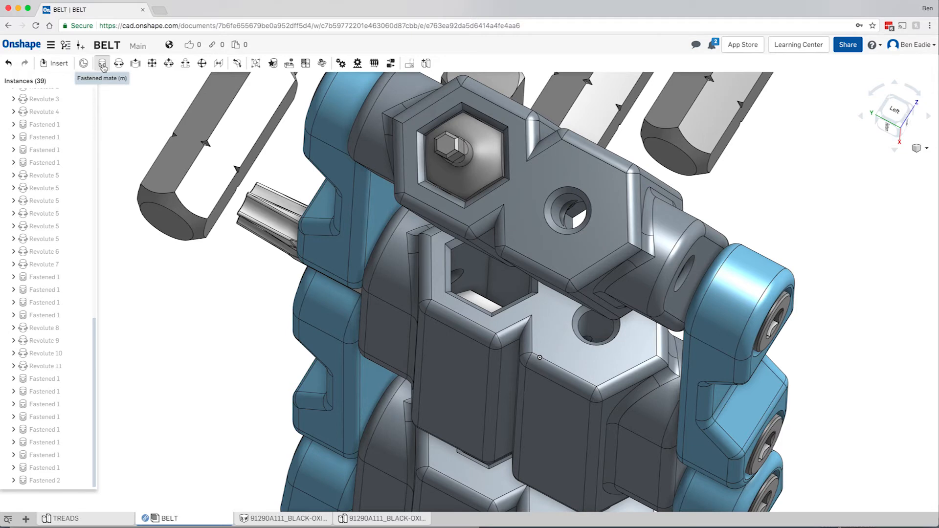
click(167, 225)
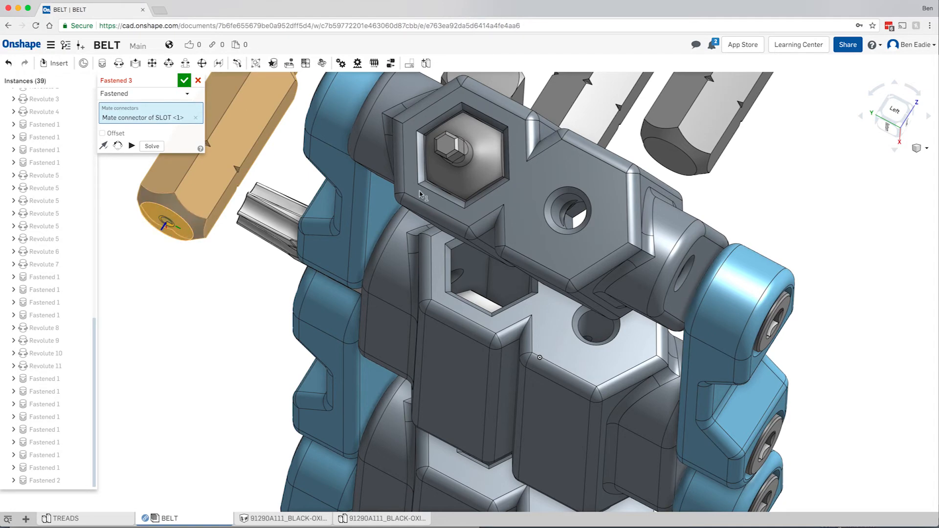
right_drag(477, 188, 308, 239)
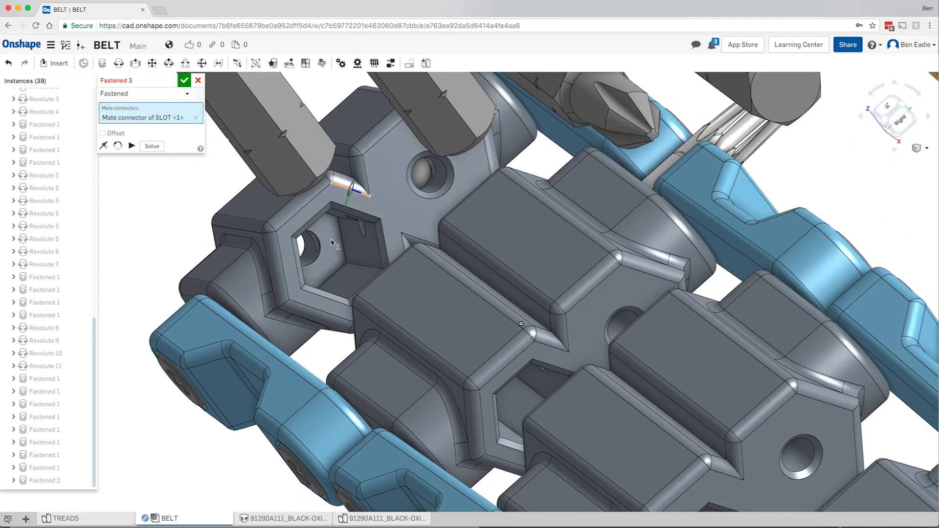
click(303, 247)
click(185, 81)
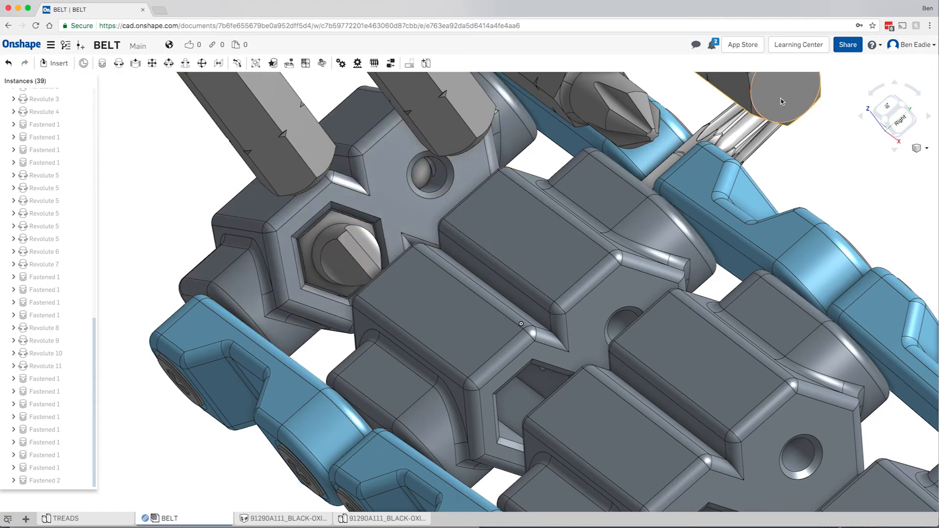
Fasten the ROBERTSON bit's base into the hex pocket of the second tread, on the side facing the third tread
key(m)
right_drag(445, 295, 513, 335)
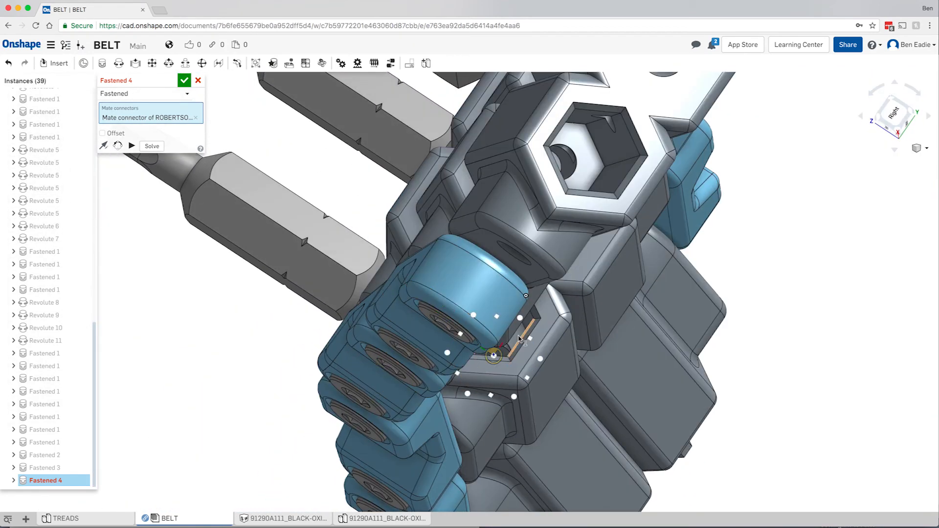
click(494, 356)
mouse_move(360, 228)
right_down()
mouse_move(419, 226)
mouse_move(374, 218)
right_up()
click(184, 80)
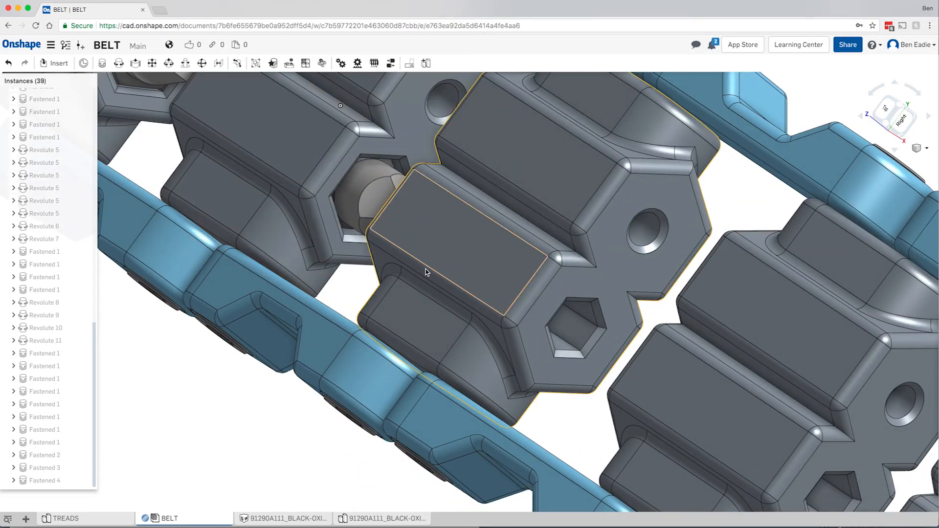
Move the overlapping T bits apart and away from the belt so they are easier to reach
key(f)
drag(522, 219, 616, 189)
drag(528, 217, 593, 175)
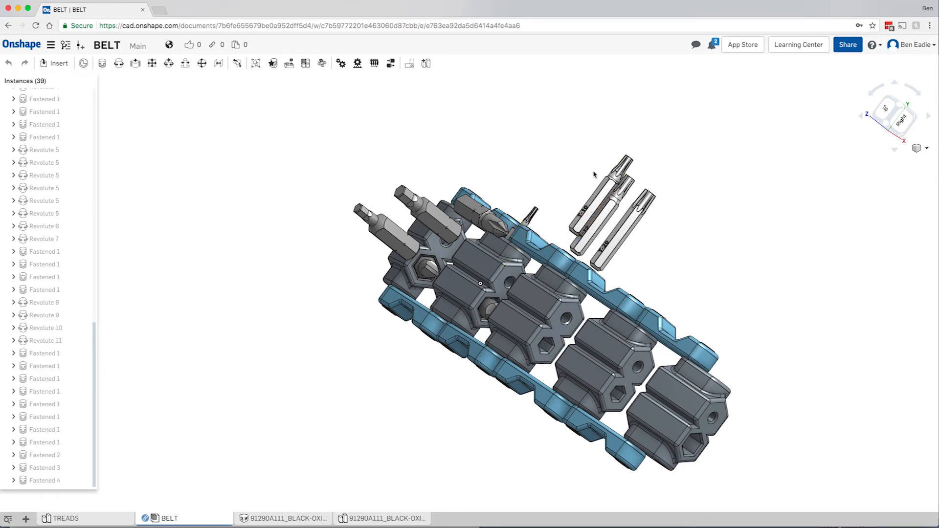
Hide the large hole tread at the belt's end that holds the 2MM and SLOT bits
right_drag(471, 276, 193, 278)
scroll(54, 196, up, 5)
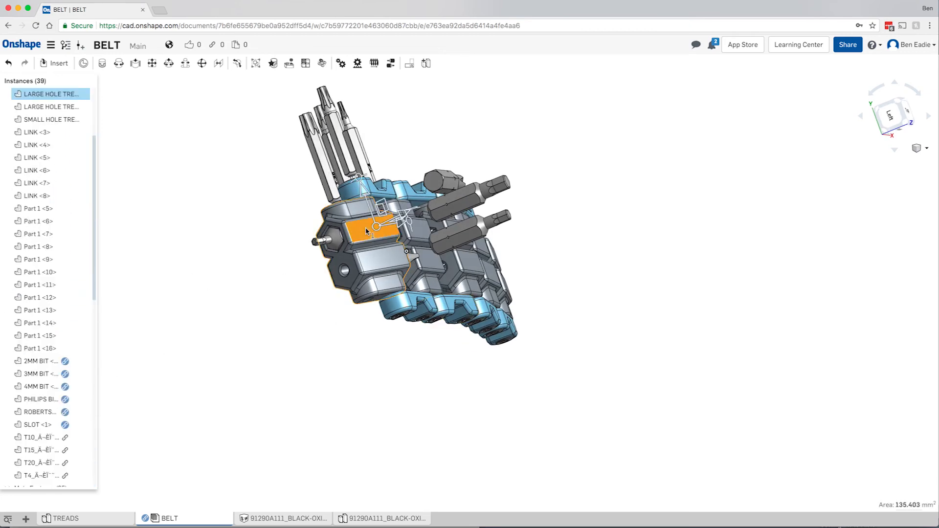
click(84, 95)
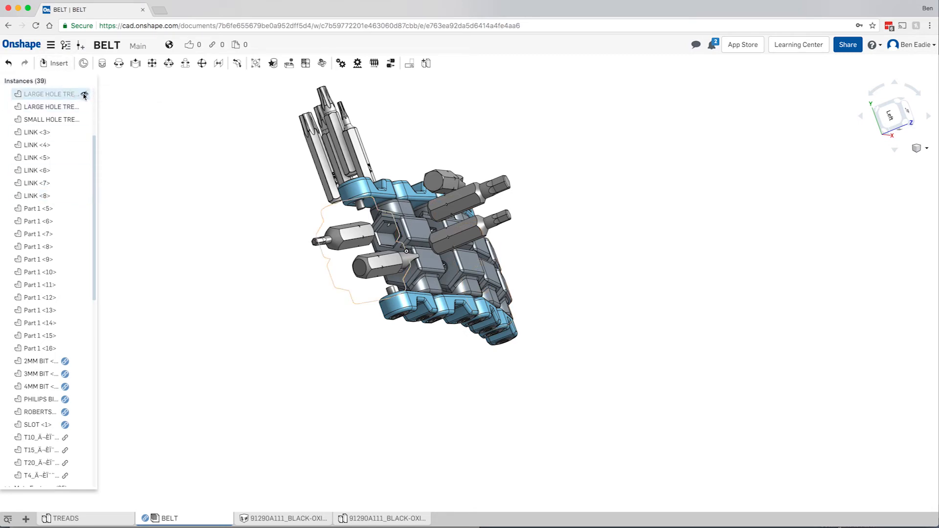
click(84, 94)
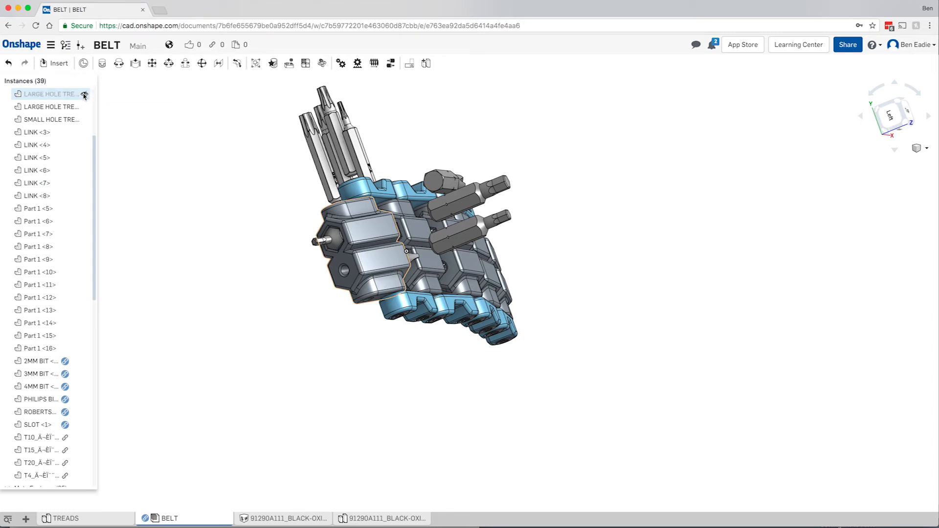
click(84, 95)
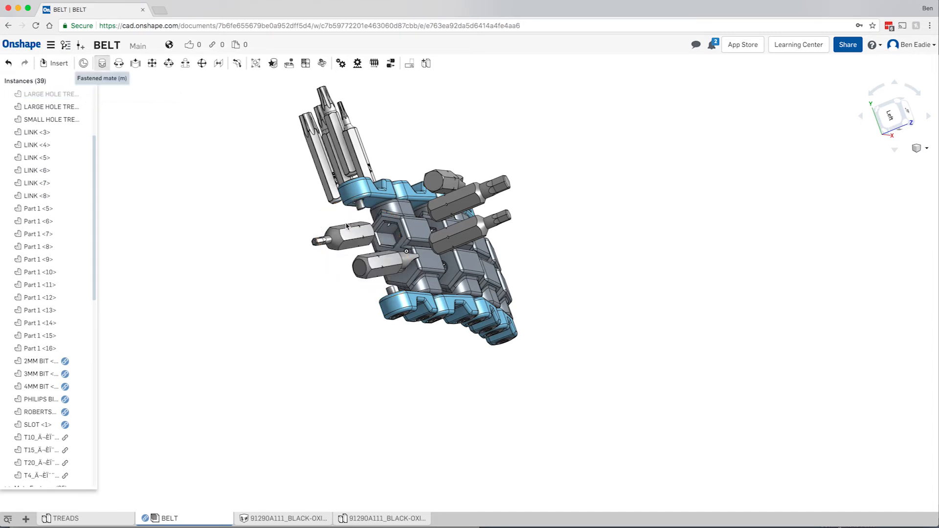
Fasten the PHILIPS BIT's base into the exposed hex pocket of the tread next to the hidden one
key(m)
scroll(397, 236, down, 1)
scroll(398, 236, up, 5)
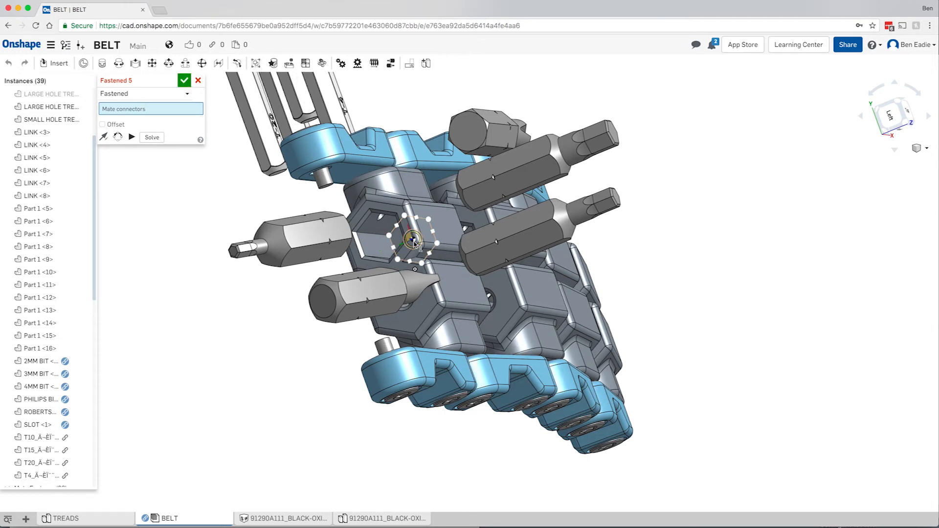
click(414, 241)
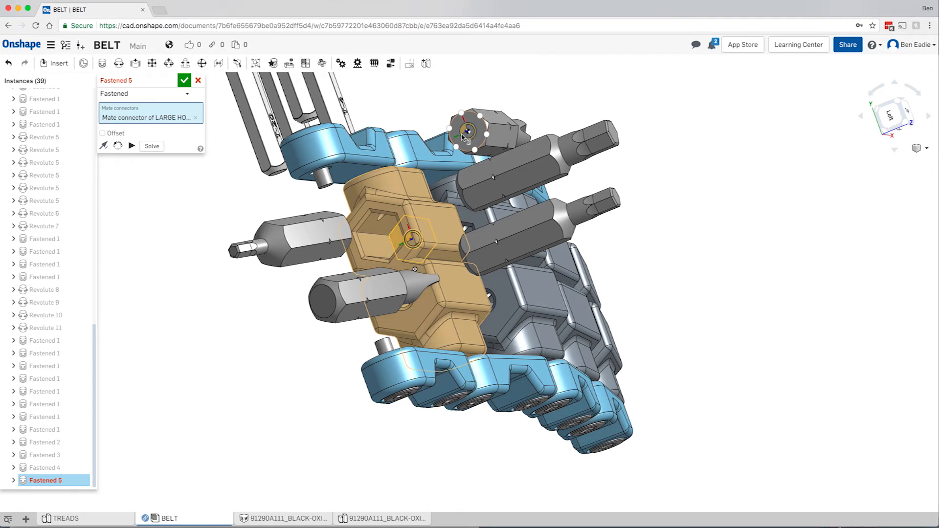
click(467, 131)
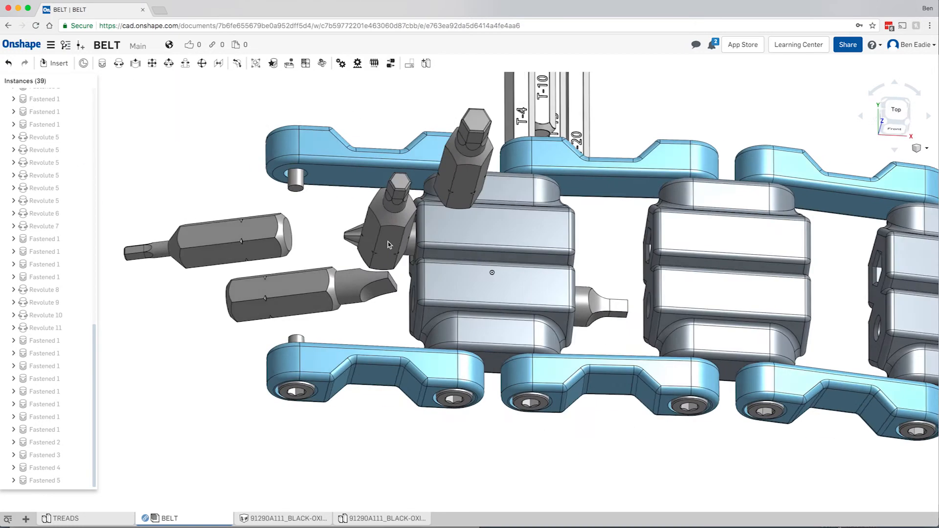
Fasten the 4MM BIT into the outer hex pocket of the tread at the belt's opposite end, flipped so its tip points outward
right_drag(389, 245, 629, 344)
key(f)
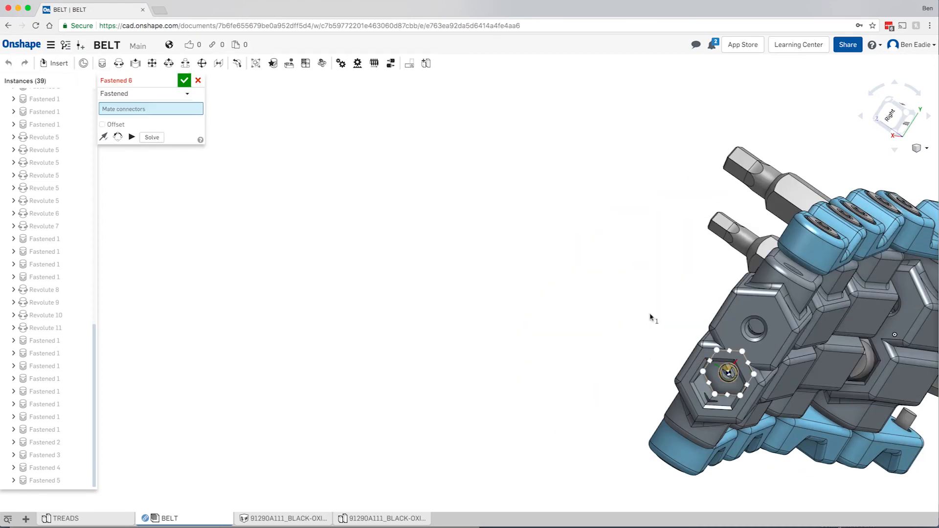
right_drag(503, 245, 500, 247)
scroll(501, 247, down, 5)
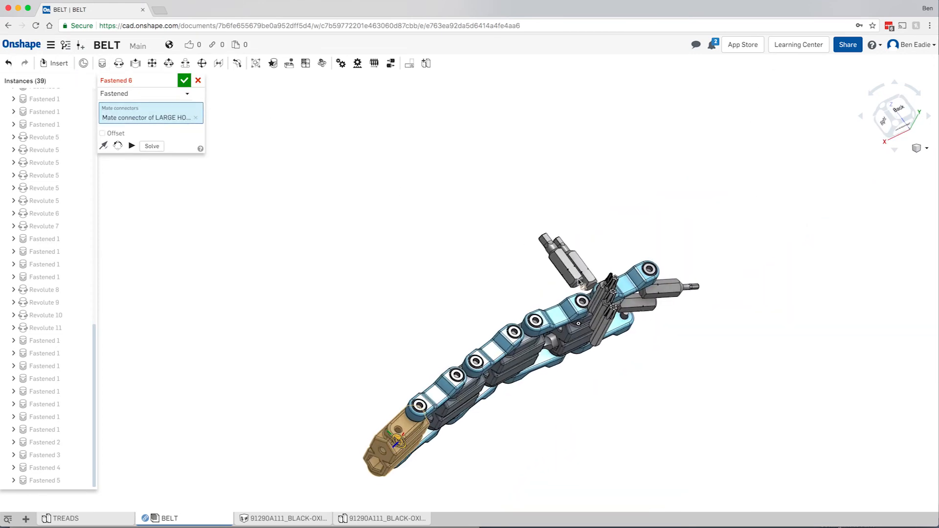
scroll(579, 281, up, 5)
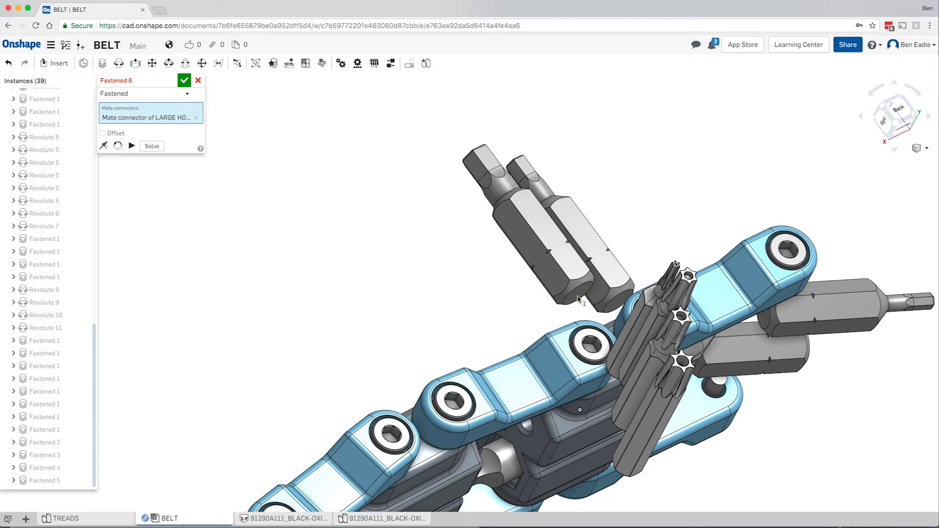
click(578, 299)
scroll(383, 262, down, 5)
click(104, 157)
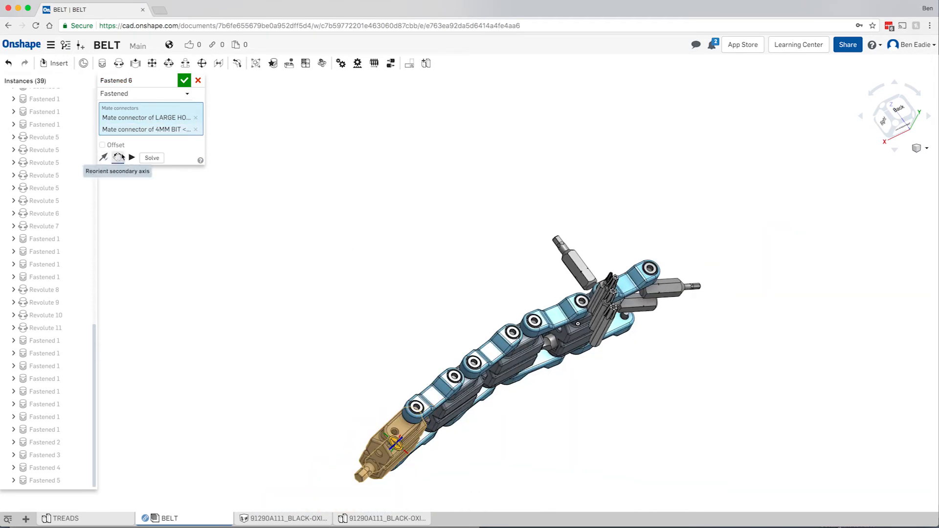
click(183, 80)
Fasten the 3MM BIT's base into the inward-facing hex pocket of the same far end tread
click(102, 63)
scroll(581, 275, up, 10)
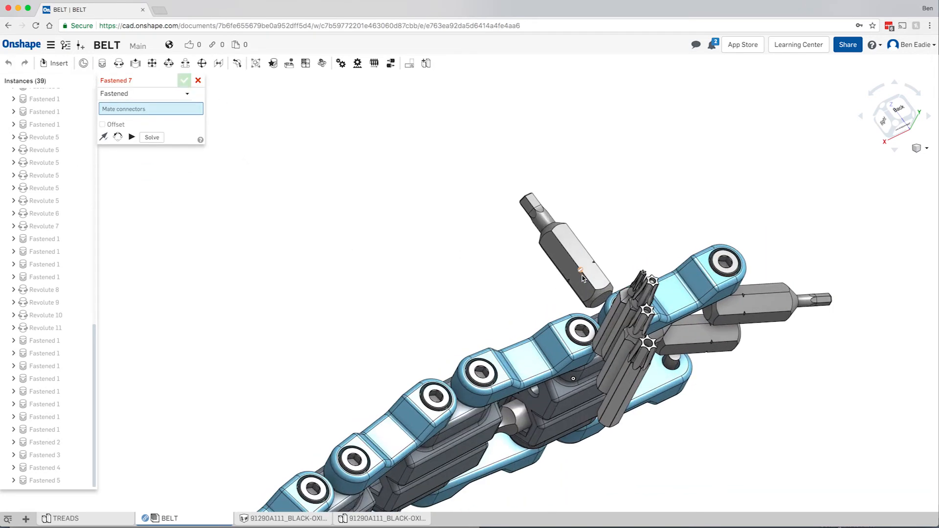
click(617, 322)
scroll(436, 262, down, 5)
right_drag(388, 323, 449, 331)
scroll(484, 308, up, 10)
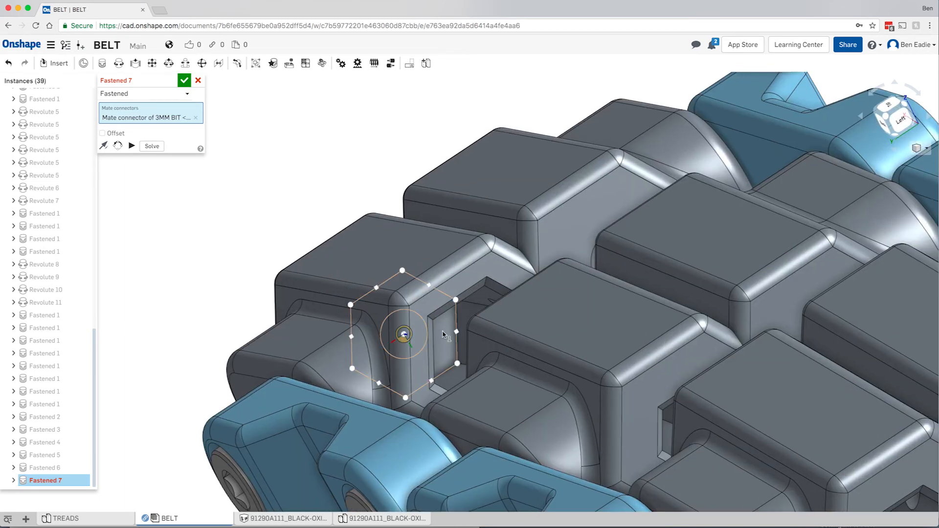
click(404, 334)
click(184, 80)
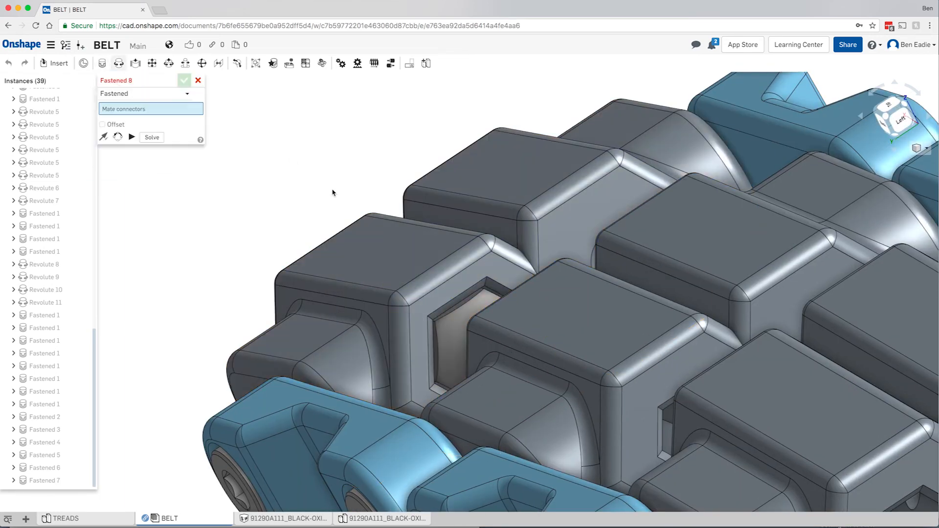
scroll(526, 321, down, 10)
right_drag(526, 321, 477, 362)
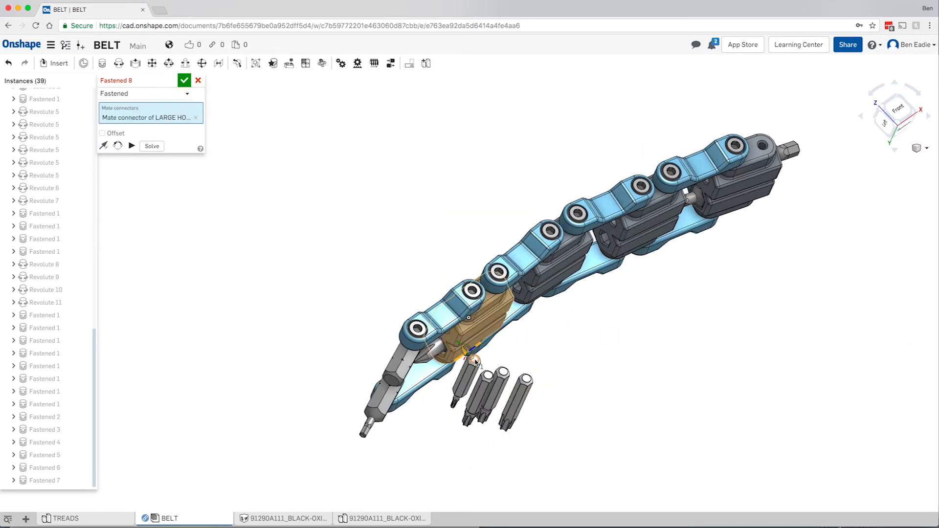
scroll(476, 362, up, 5)
click(474, 360)
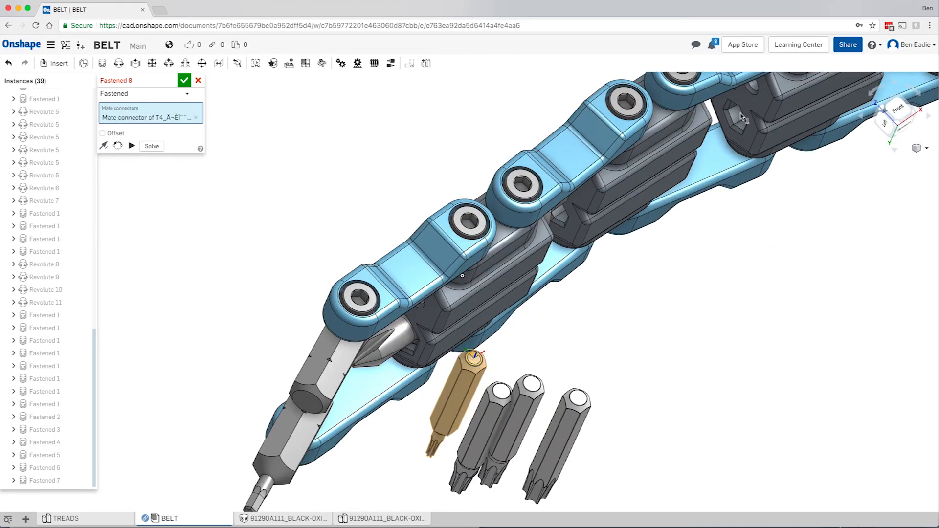
right_drag(494, 145, 484, 181)
click(198, 80)
Hide the large hole tread holding the PHILIPS BIT and the small hole tread behind the belt's middle tread
click(524, 205)
right_click(36, 93)
click(74, 99)
click(472, 124)
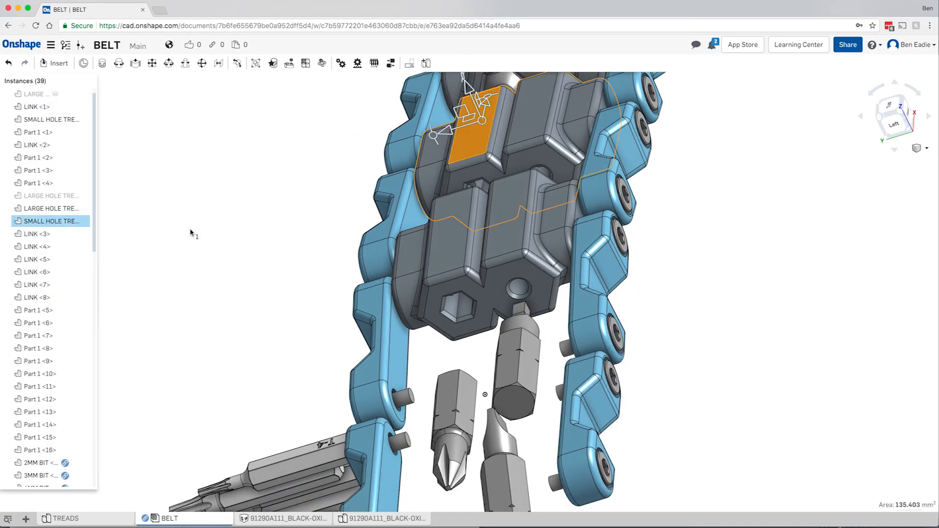
right_click(78, 221)
click(108, 82)
Fasten the T4 bit's base to the centre of the hex pocket floor in the visible middle small hole tread
click(102, 63)
right_drag(357, 329, 366, 269)
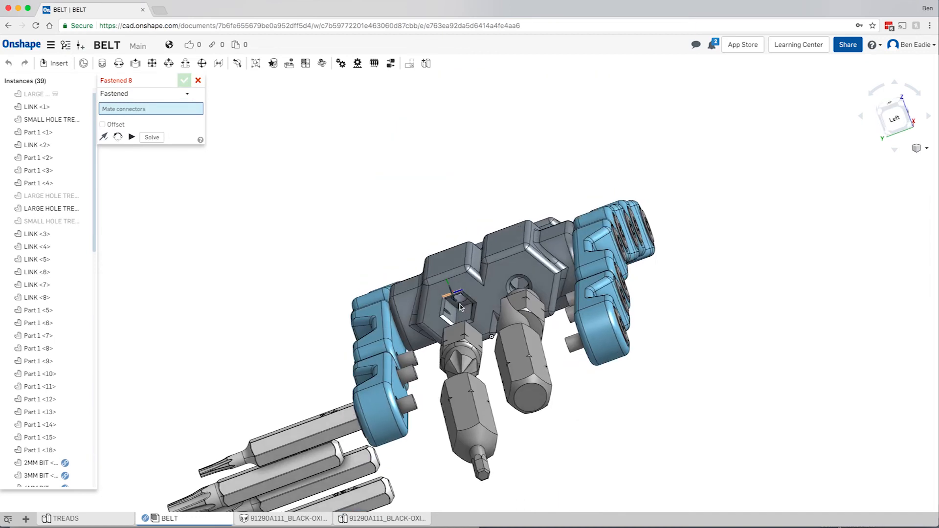
scroll(460, 304, up, 3)
scroll(460, 304, up, 3)
click(482, 262)
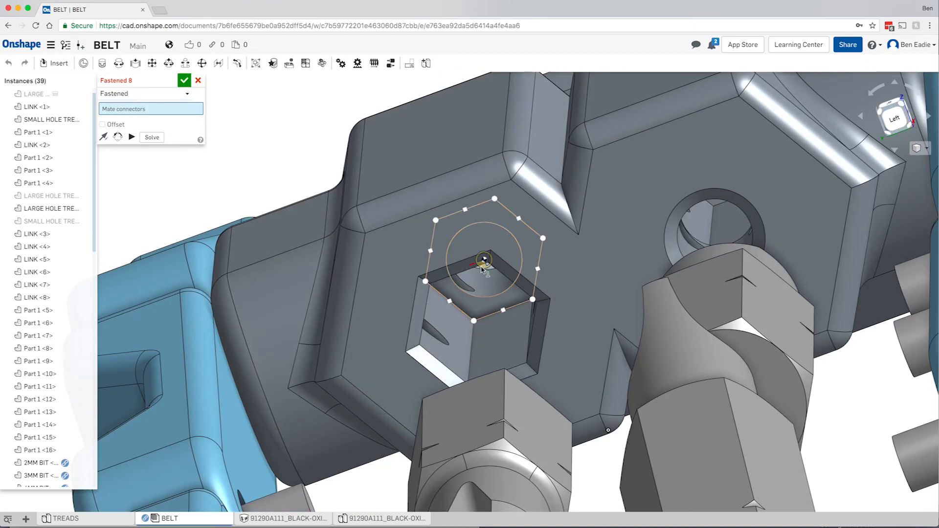
scroll(482, 263, down, 3)
right_drag(344, 352, 347, 383)
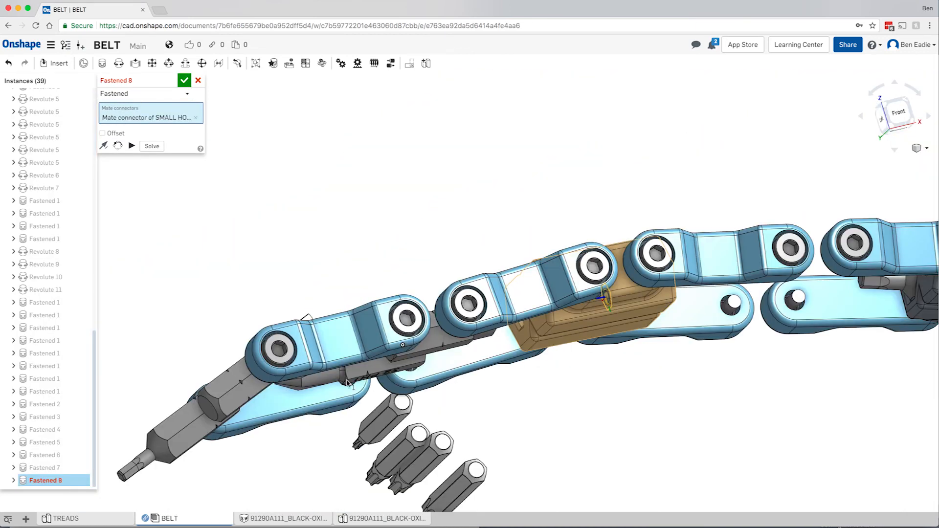
click(402, 401)
click(183, 80)
Start a Fastened mate at the centre of the hex pocket floor on the middle tread's opposite side
click(103, 62)
right_drag(514, 194, 464, 282)
scroll(515, 274, up, 10)
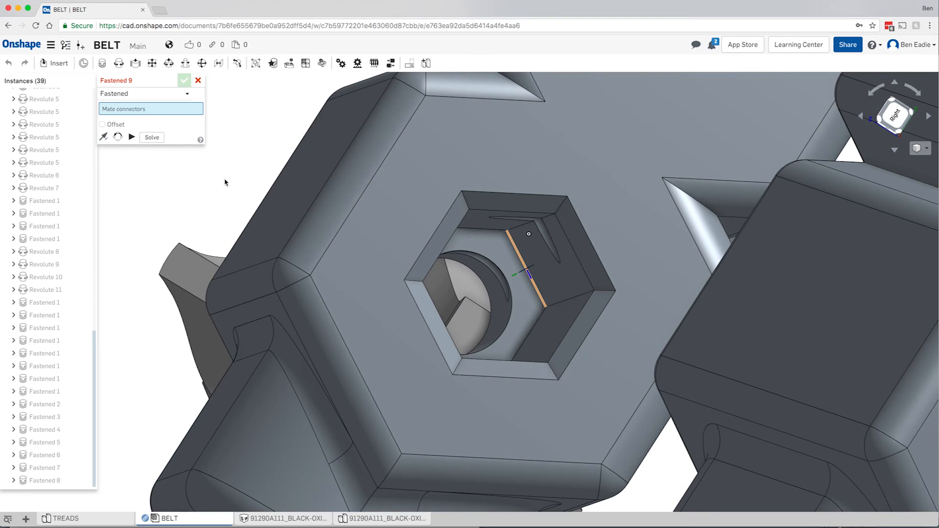
click(471, 243)
click(461, 303)
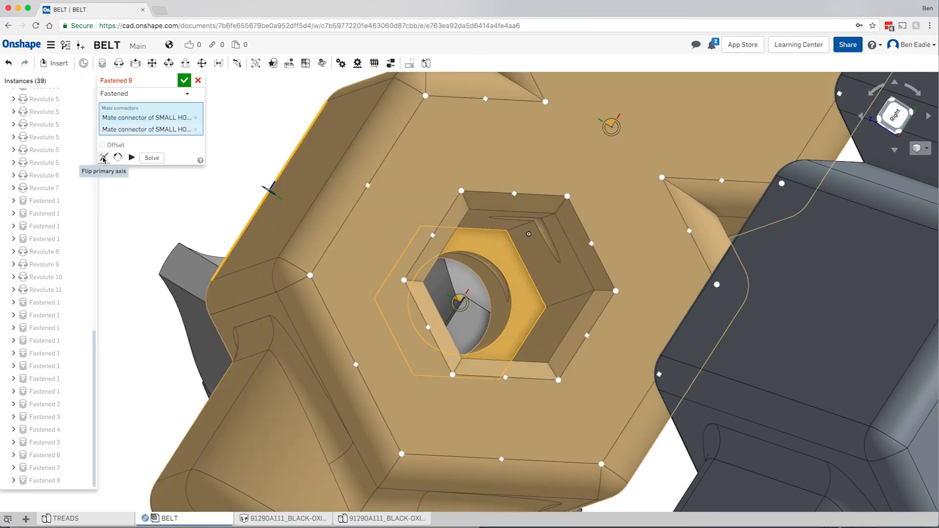
click(196, 118)
click(196, 117)
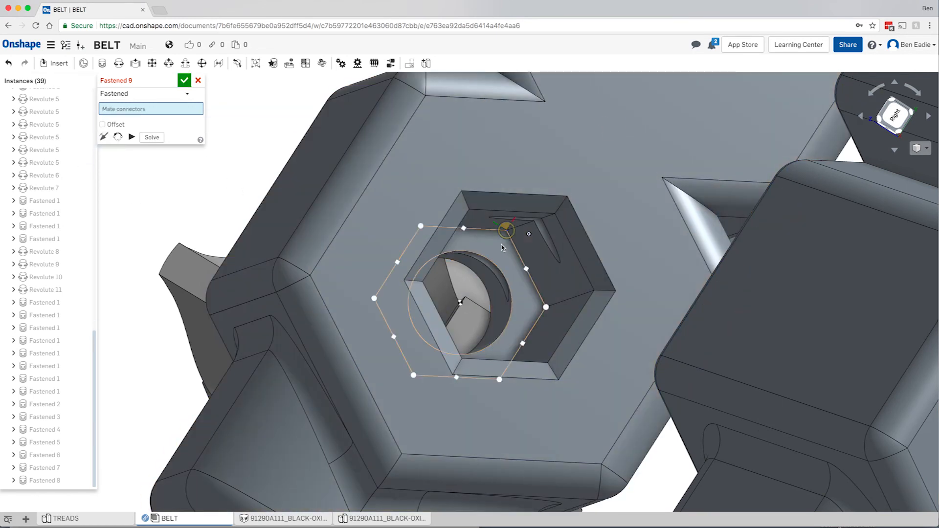
click(459, 303)
key(f)
right_drag(504, 305, 507, 265)
scroll(506, 342, down, 3)
scroll(524, 366, up, 10)
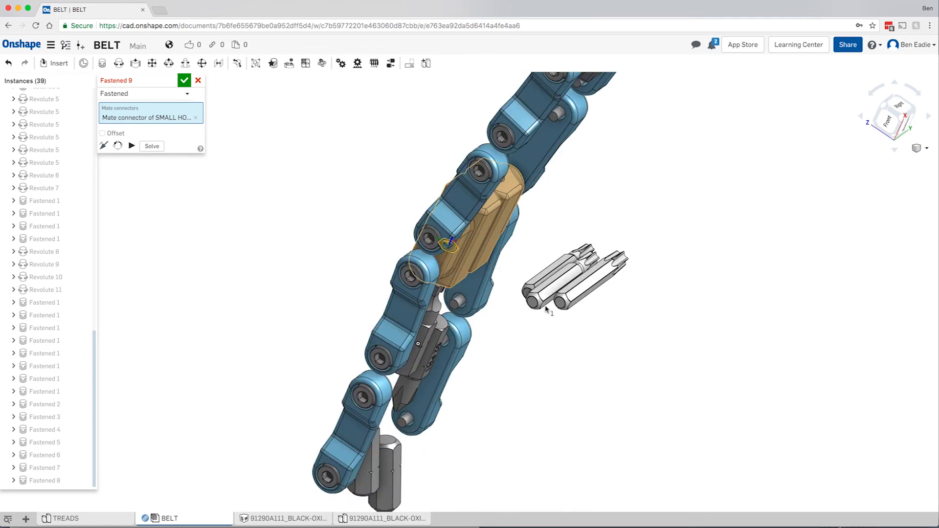
Fasten the base of one of the three loose star bits to the chosen pocket centre and reorient the mate's secondary axis
click(540, 263)
right_drag(336, 217, 373, 218)
click(103, 157)
click(103, 157)
right_drag(318, 190, 342, 269)
click(118, 157)
key(Return)
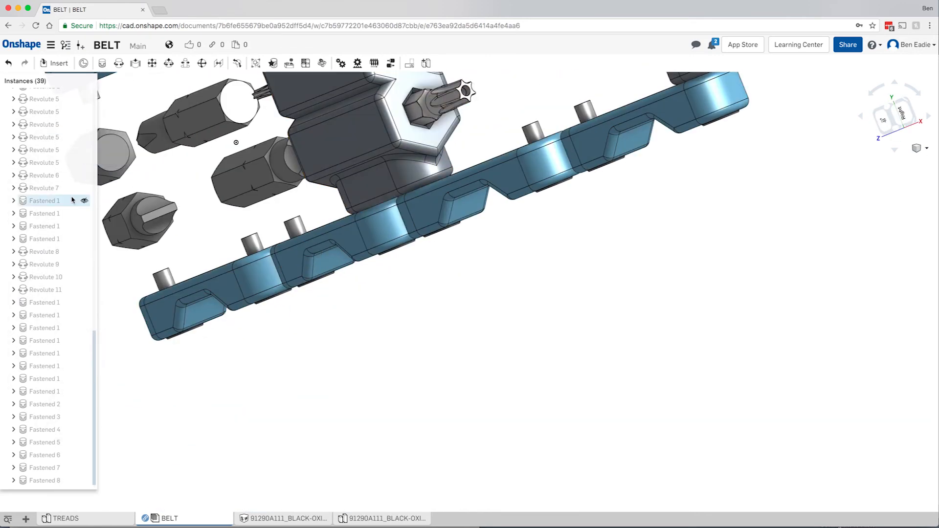
Show the second small hole tread again and hide the middle small hole tread holding the newly fastened bits
scroll(73, 200, up, 10)
click(84, 233)
click(84, 132)
right_drag(319, 212, 391, 205)
scroll(172, 156, down, 3)
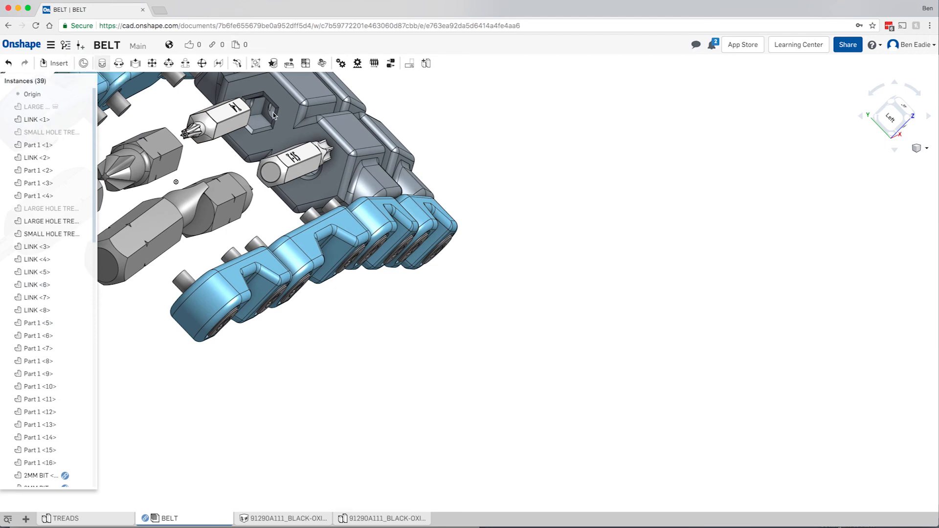
Fasten the T10 bit's base into the exposed hex pocket of the small hole tread next to the far end tread
click(102, 63)
scroll(276, 115, up, 6)
click(297, 102)
scroll(320, 183, down, 8)
right_drag(321, 182, 337, 257)
click(494, 334)
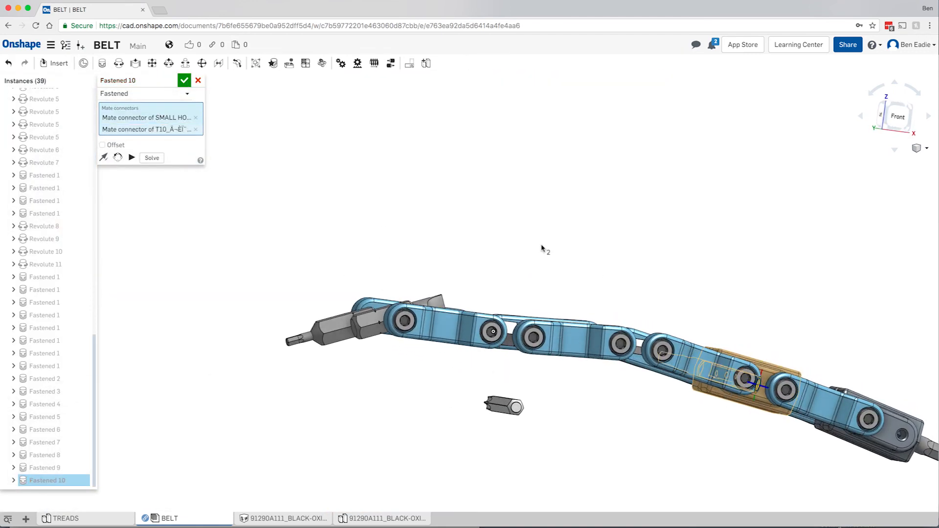
click(184, 80)
Start a Fastened mate from the T20 bit's base and hide the large hole tread at the belt's far end
click(102, 63)
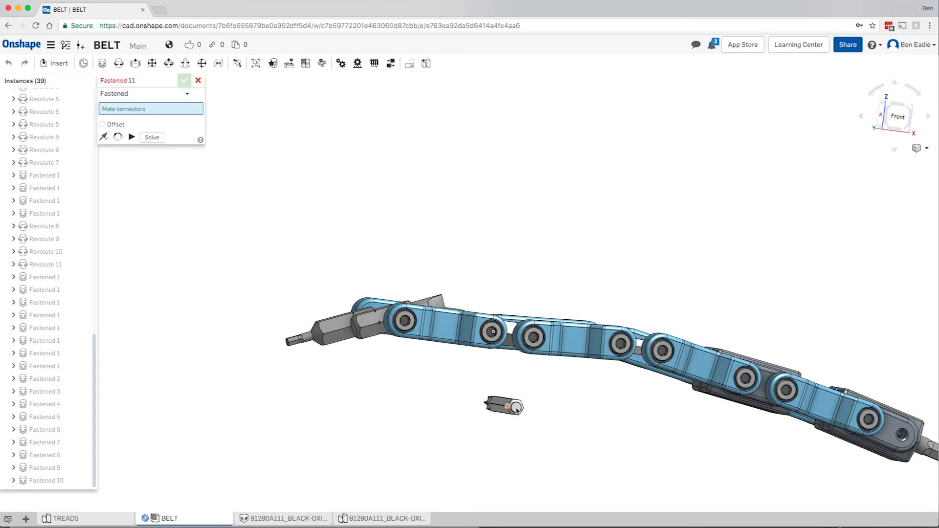
scroll(512, 408, up, 5)
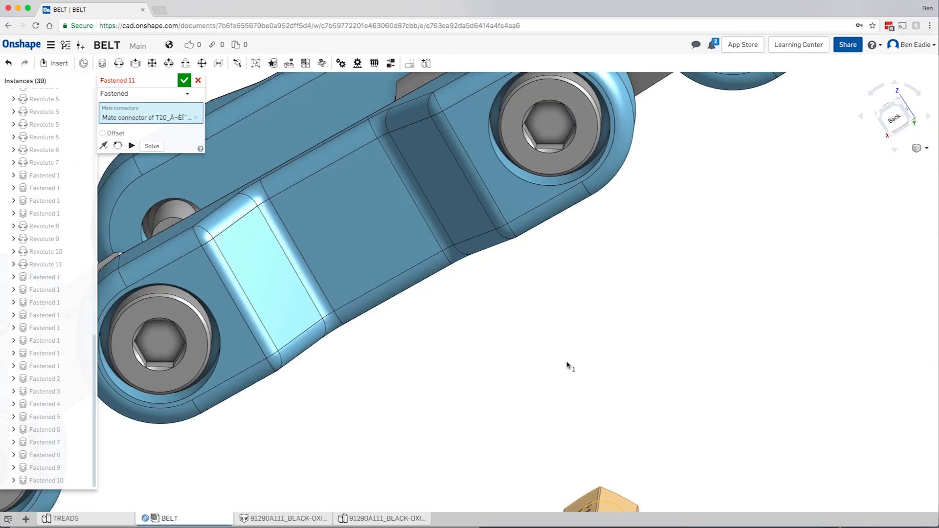
scroll(567, 367, down, 8)
right_drag(586, 330, 658, 350)
scroll(90, 192, up, 8)
scroll(89, 193, up, 5)
click(84, 221)
click(84, 233)
click(84, 234)
Mate the T20 bit to the centre of the hex pocket floor on the remaining small hole tread and accept
mouse_move(384, 330)
right_down()
mouse_move(396, 297)
mouse_move(391, 317)
right_up()
scroll(410, 342, up, 10)
scroll(413, 341, up, 3)
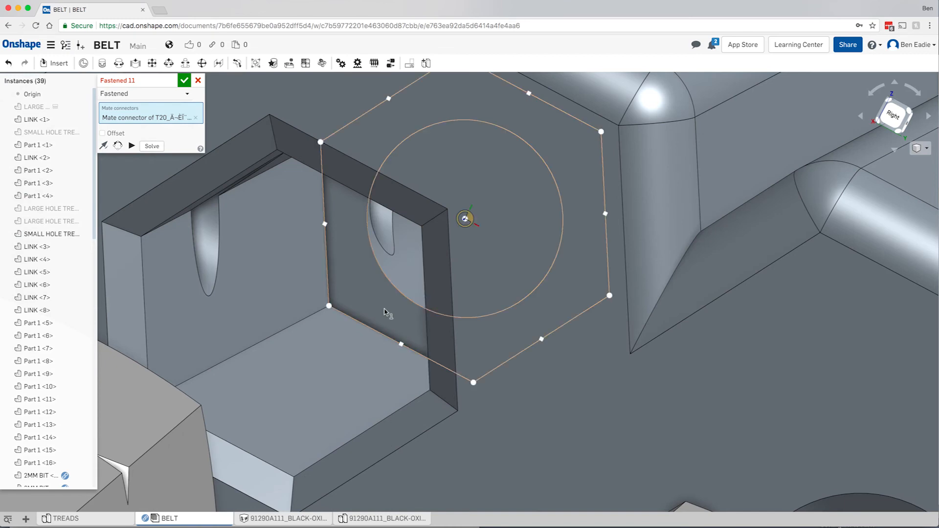
click(465, 219)
click(183, 80)
key(f)
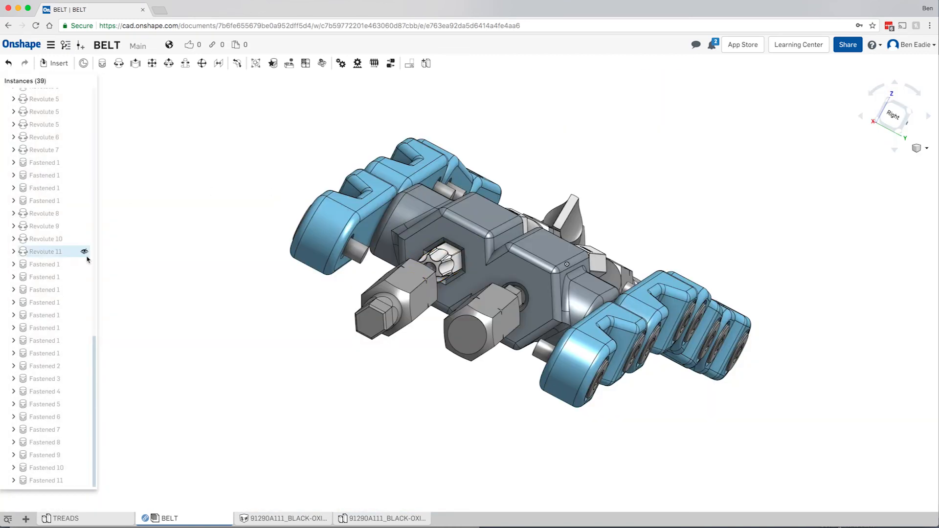
Show all the hidden large and small hole treads in the belt again
scroll(88, 260, up, 10)
click(84, 208)
click(84, 222)
click(84, 107)
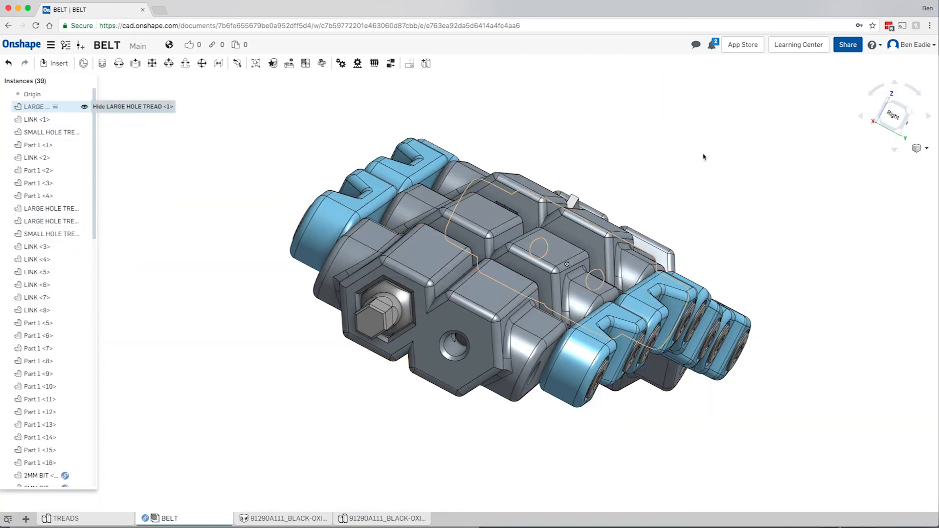
click(911, 115)
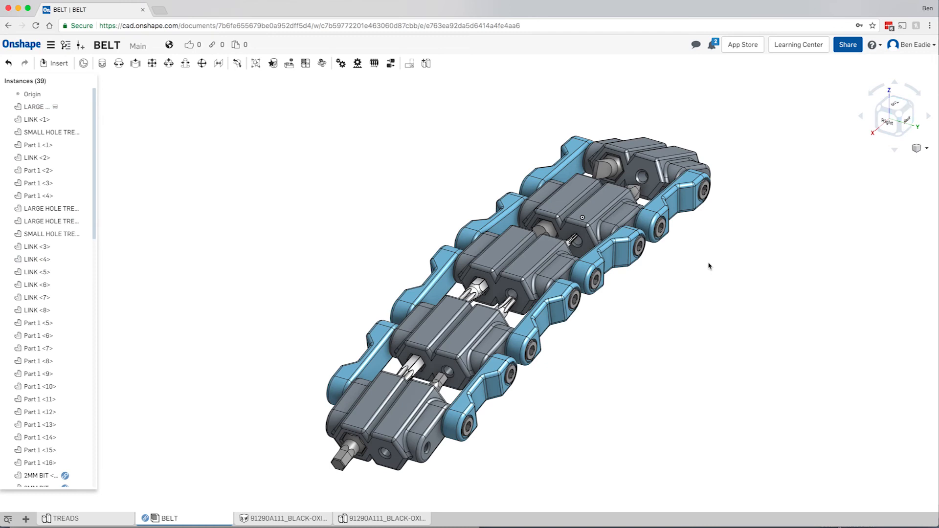
right_drag(653, 274, 630, 287)
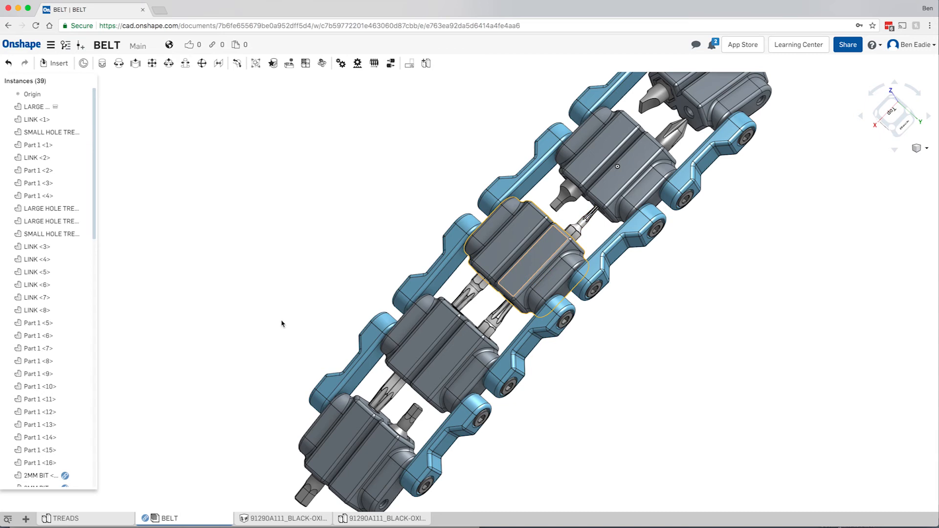
In the TREADS part studio, offset one hex pocket floor of the small hole tread by 2 mm with Move face, direction reversed
mouse_move(91, 522)
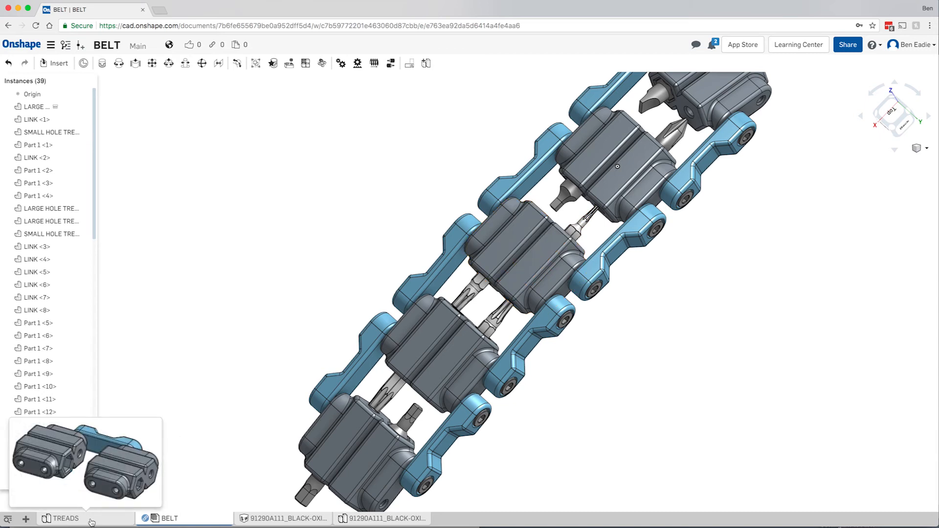
click(93, 520)
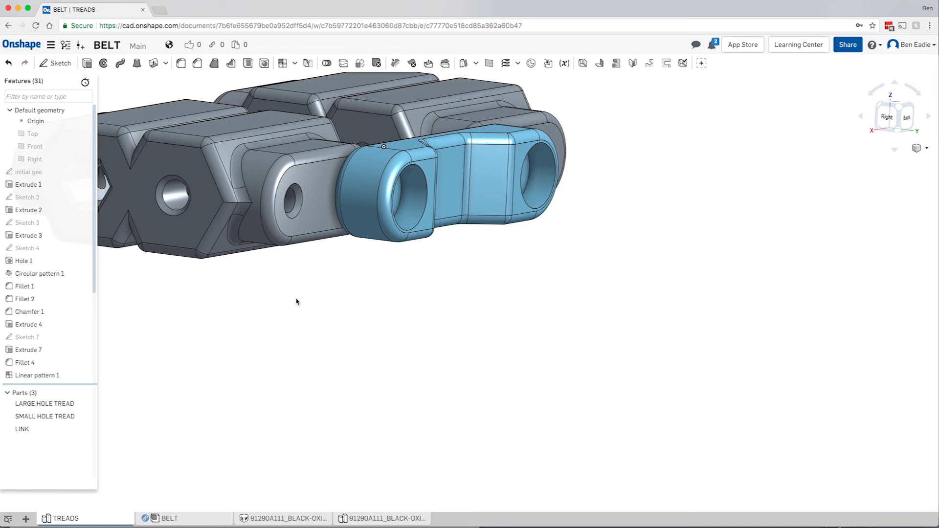
key(f)
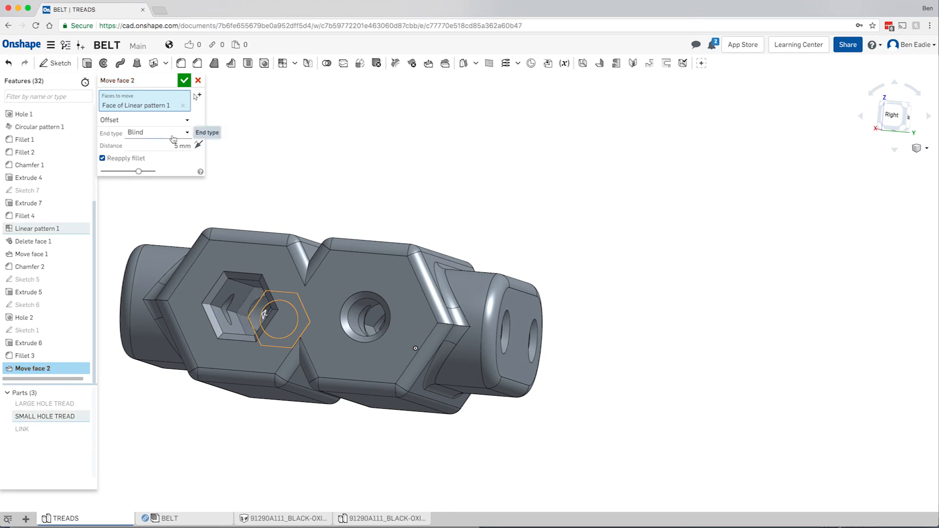
click(197, 146)
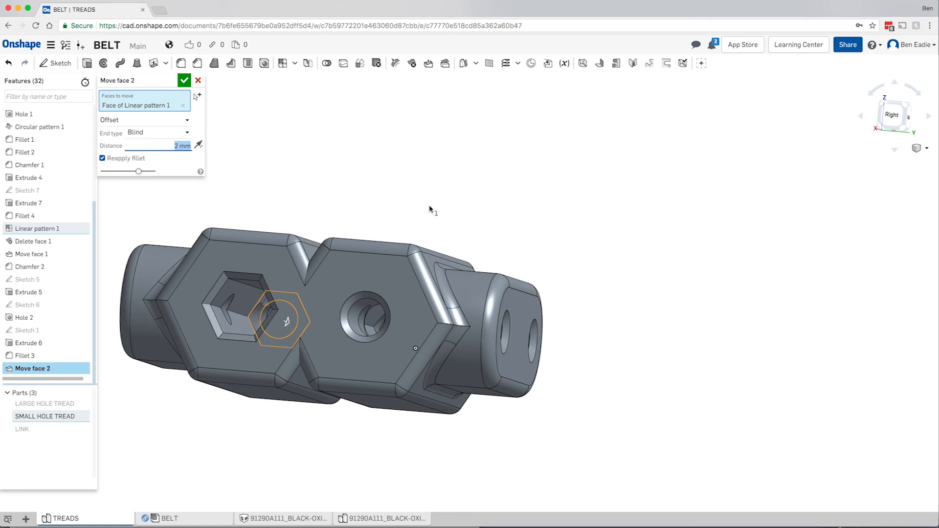
Add the small hole tread's other pocket floor to the 2 mm Move face offset and accept it
right_drag(429, 209, 322, 323)
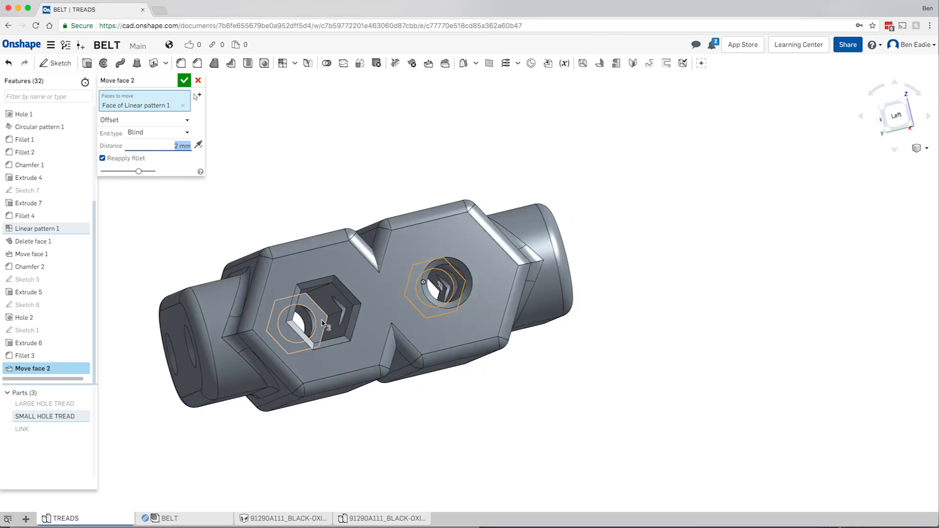
click(322, 323)
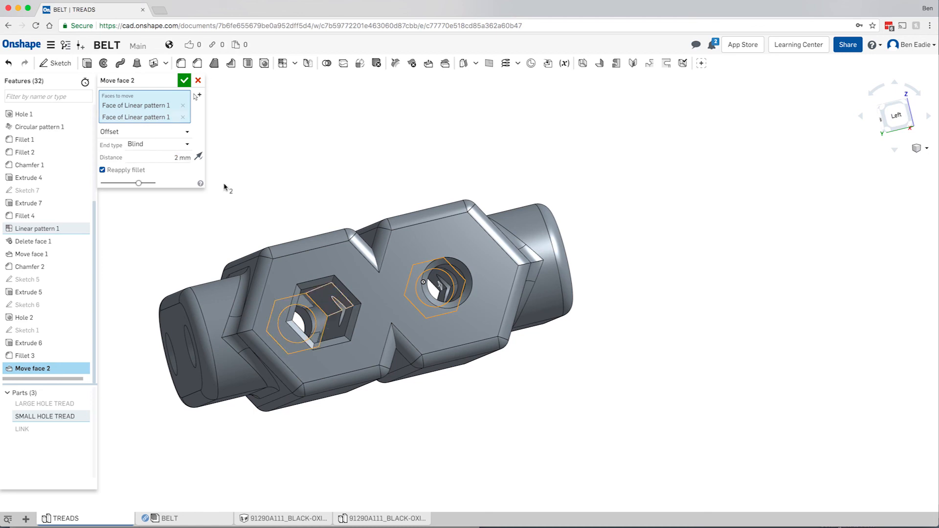
click(184, 81)
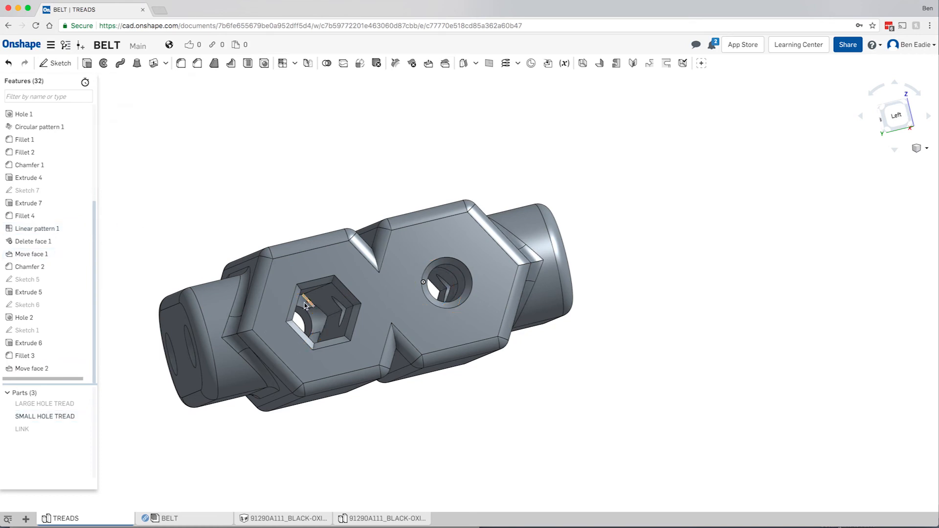
Check Extrude 4 and Extrude 5 to see which geometry of the small hole tread each one creates
click(27, 180)
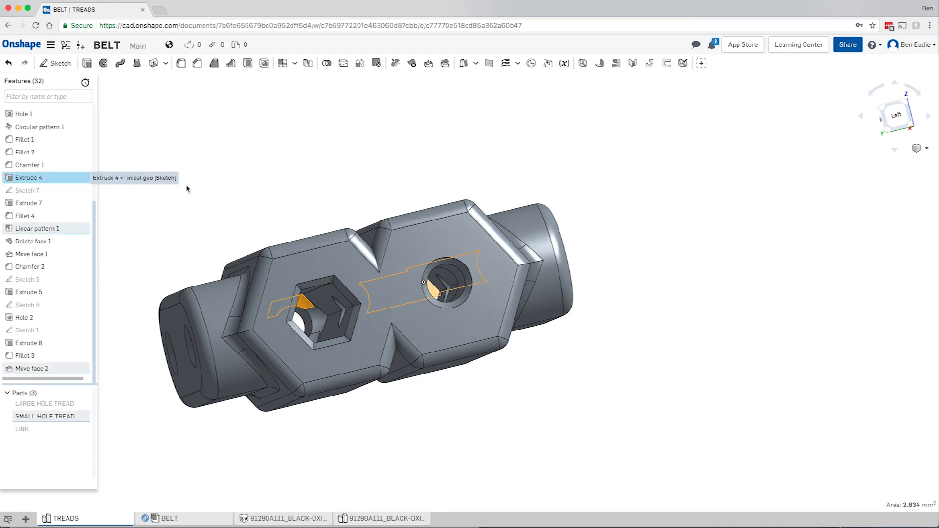
key(Escape)
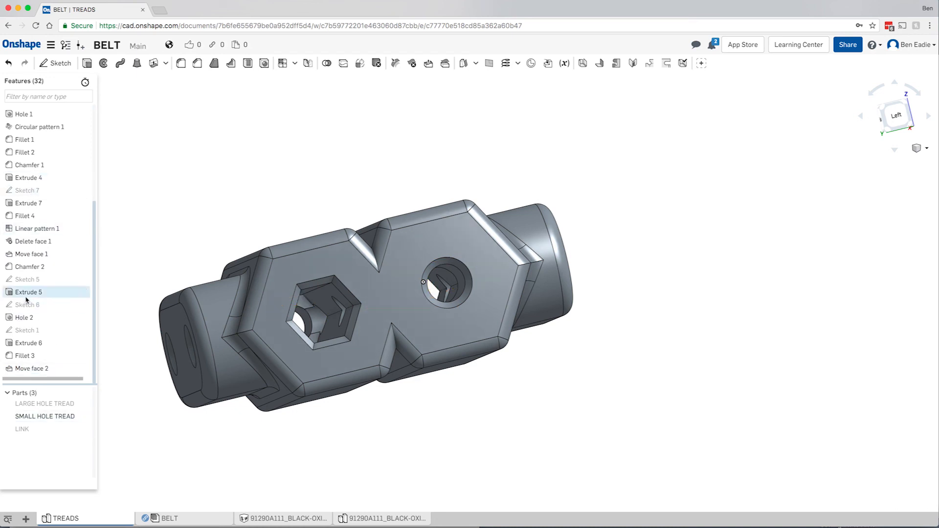
click(26, 294)
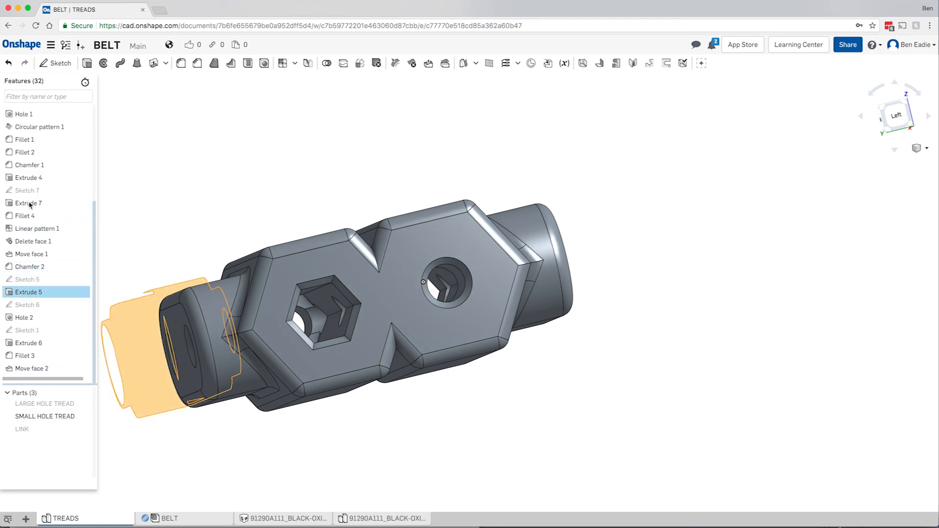
key(Escape)
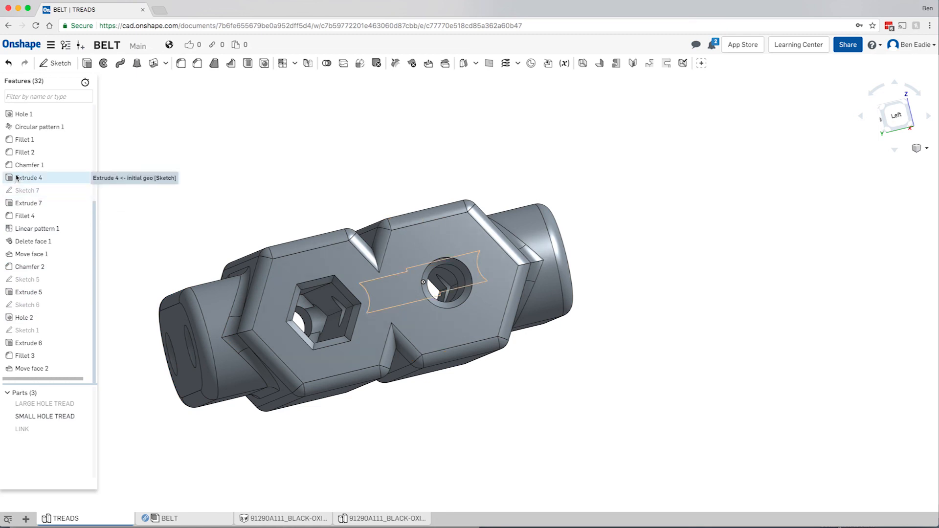
drag(94, 248, 95, 166)
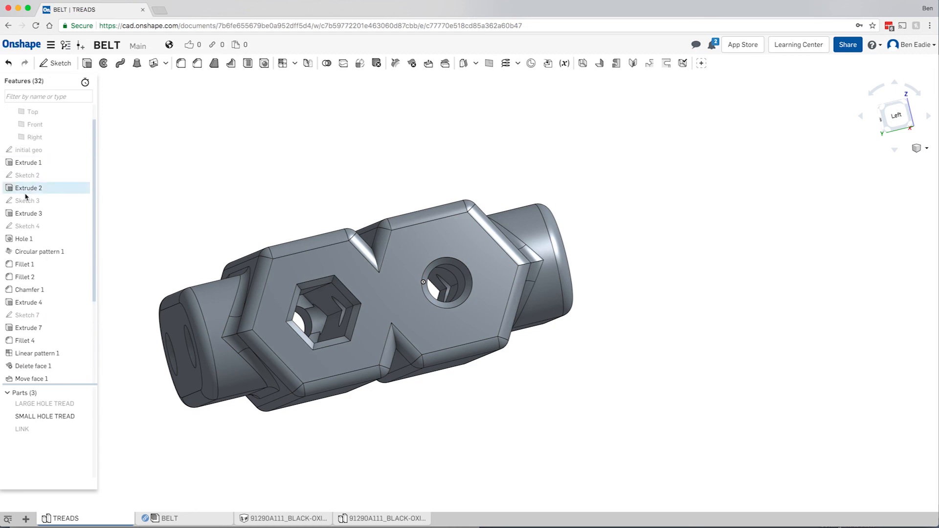
Check Extrude 3 and Delete face 1 to see which geometry of the small hole tread each one affects
click(30, 214)
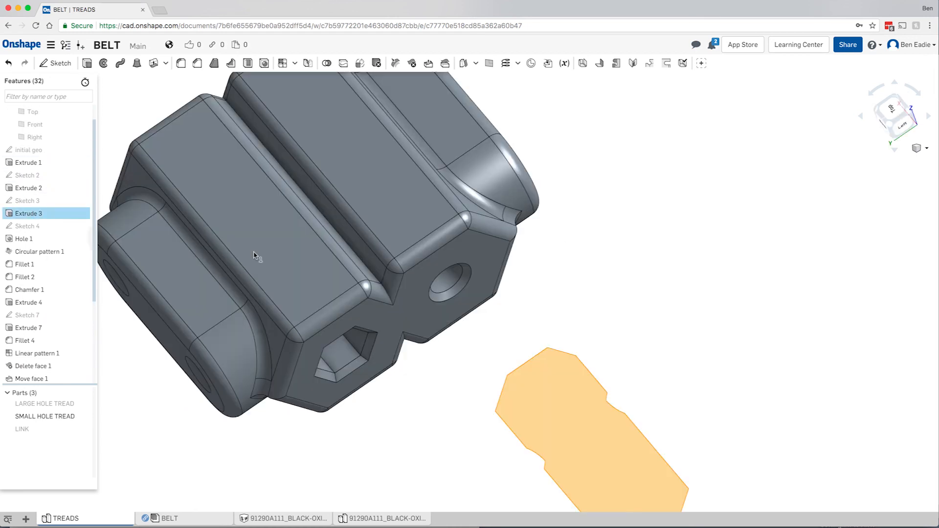
right_drag(258, 260, 254, 256)
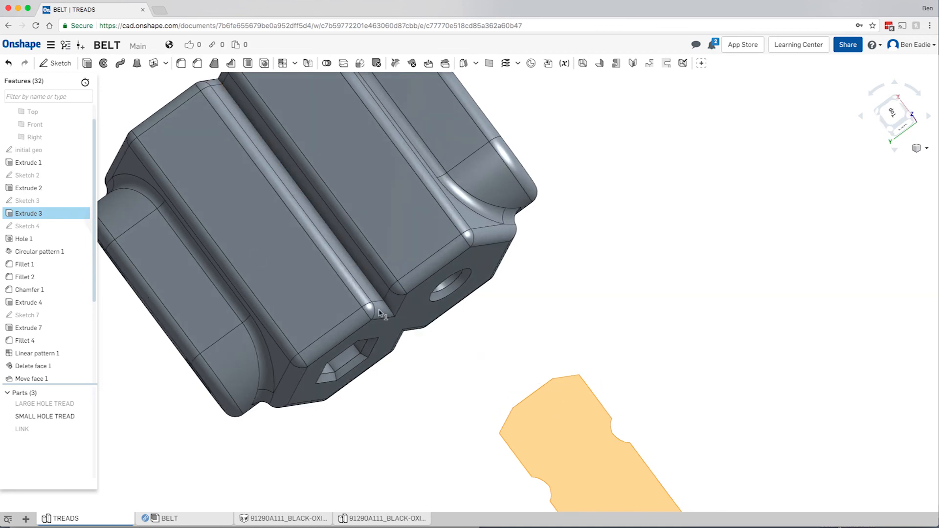
right_click(44, 216)
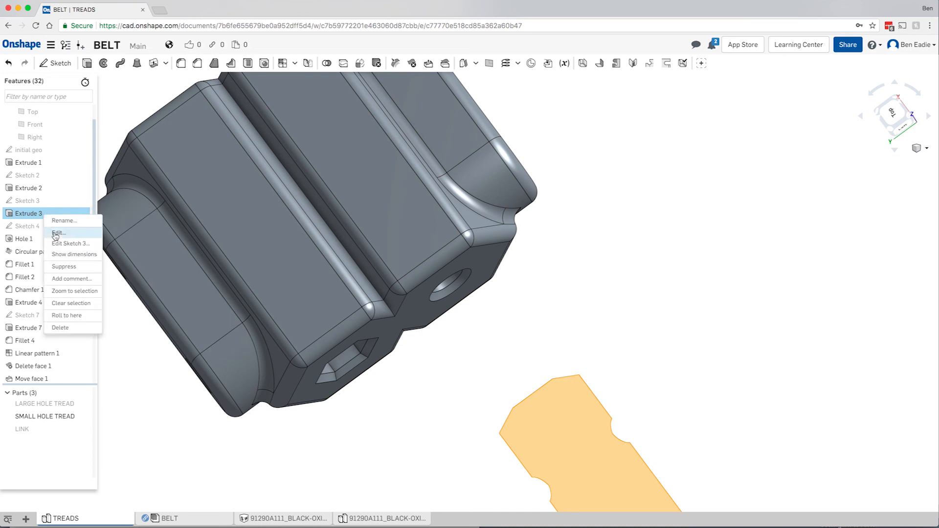
click(56, 233)
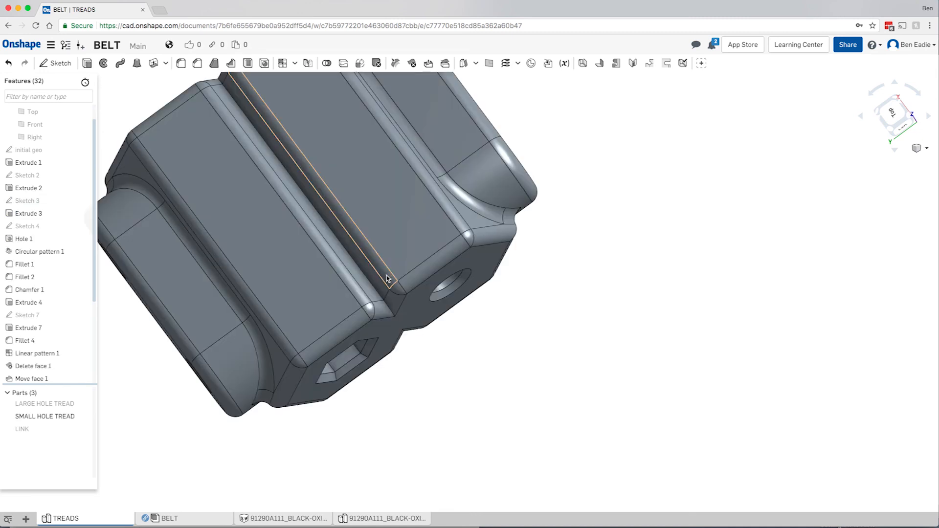
click(73, 368)
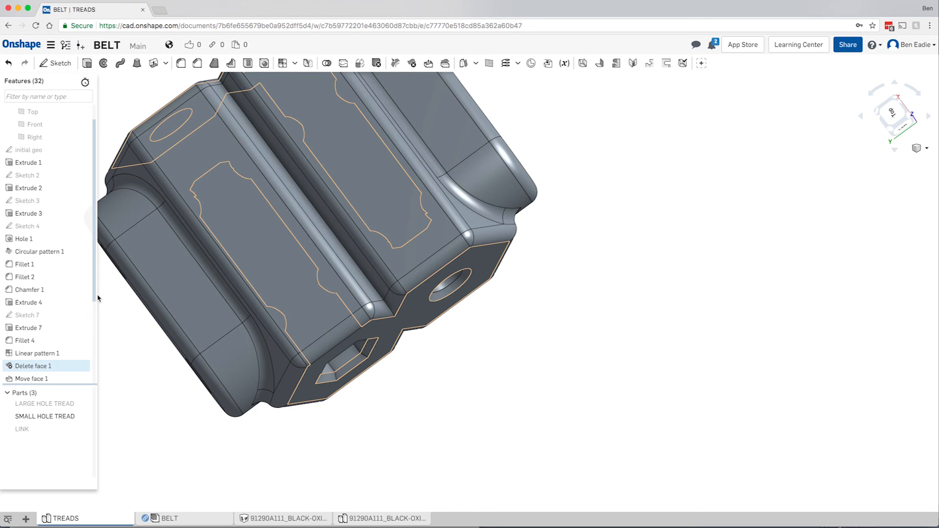
scroll(92, 362, down, 5)
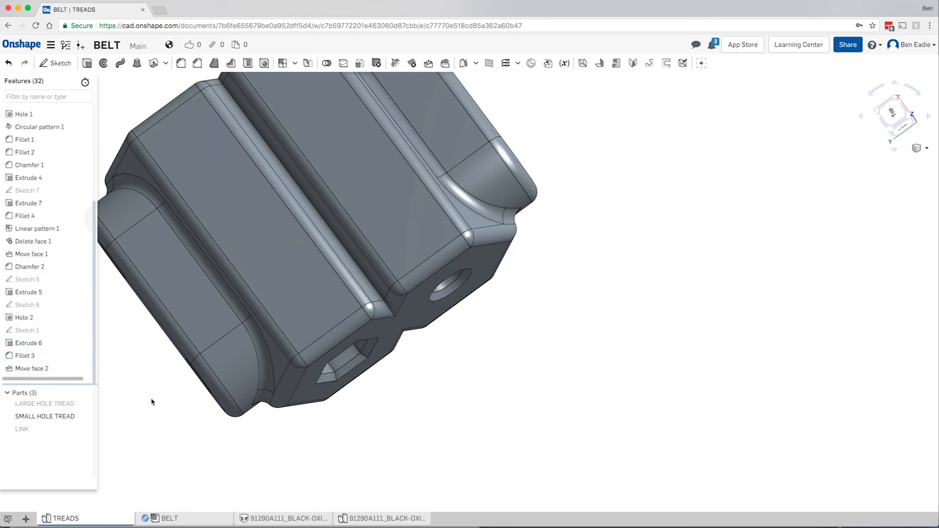
Switch to the BELT assembly and inspect how the bits sit in the treads from the top and from an angled front view
click(187, 520)
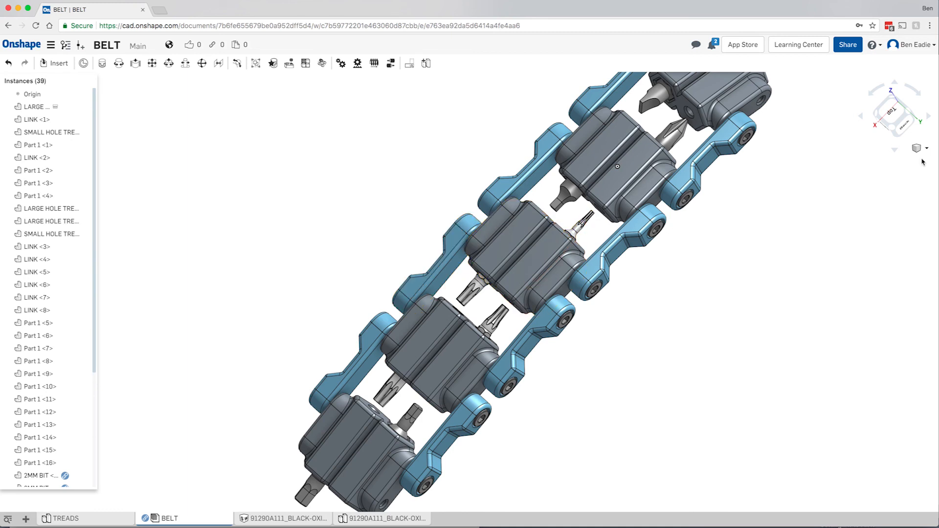
click(895, 115)
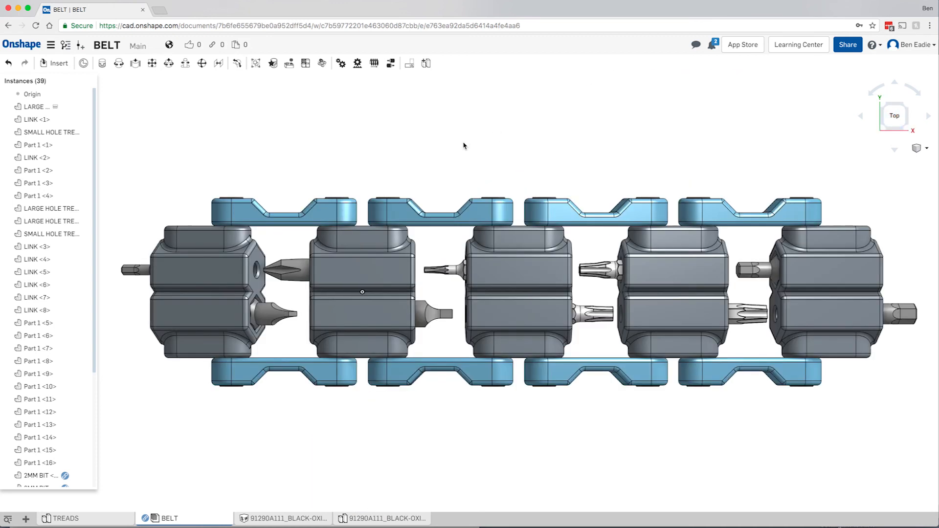
right_drag(423, 379, 423, 352)
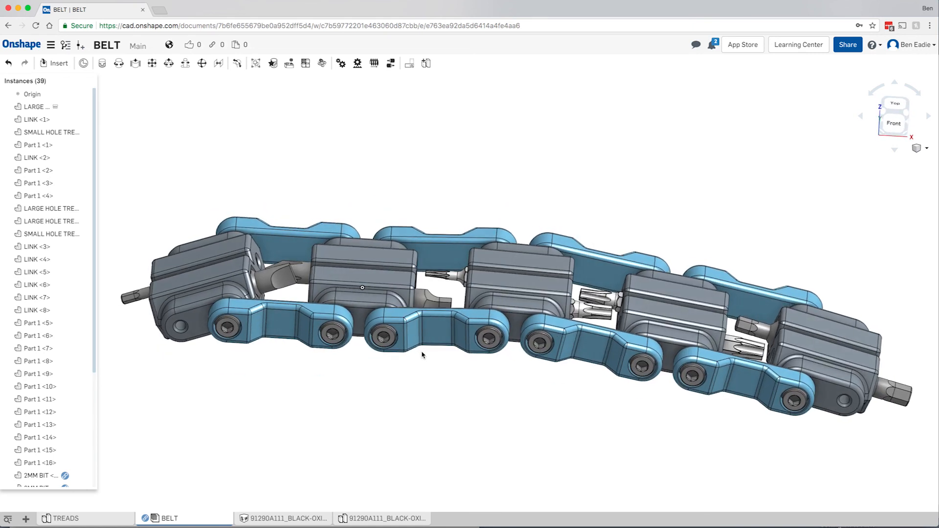